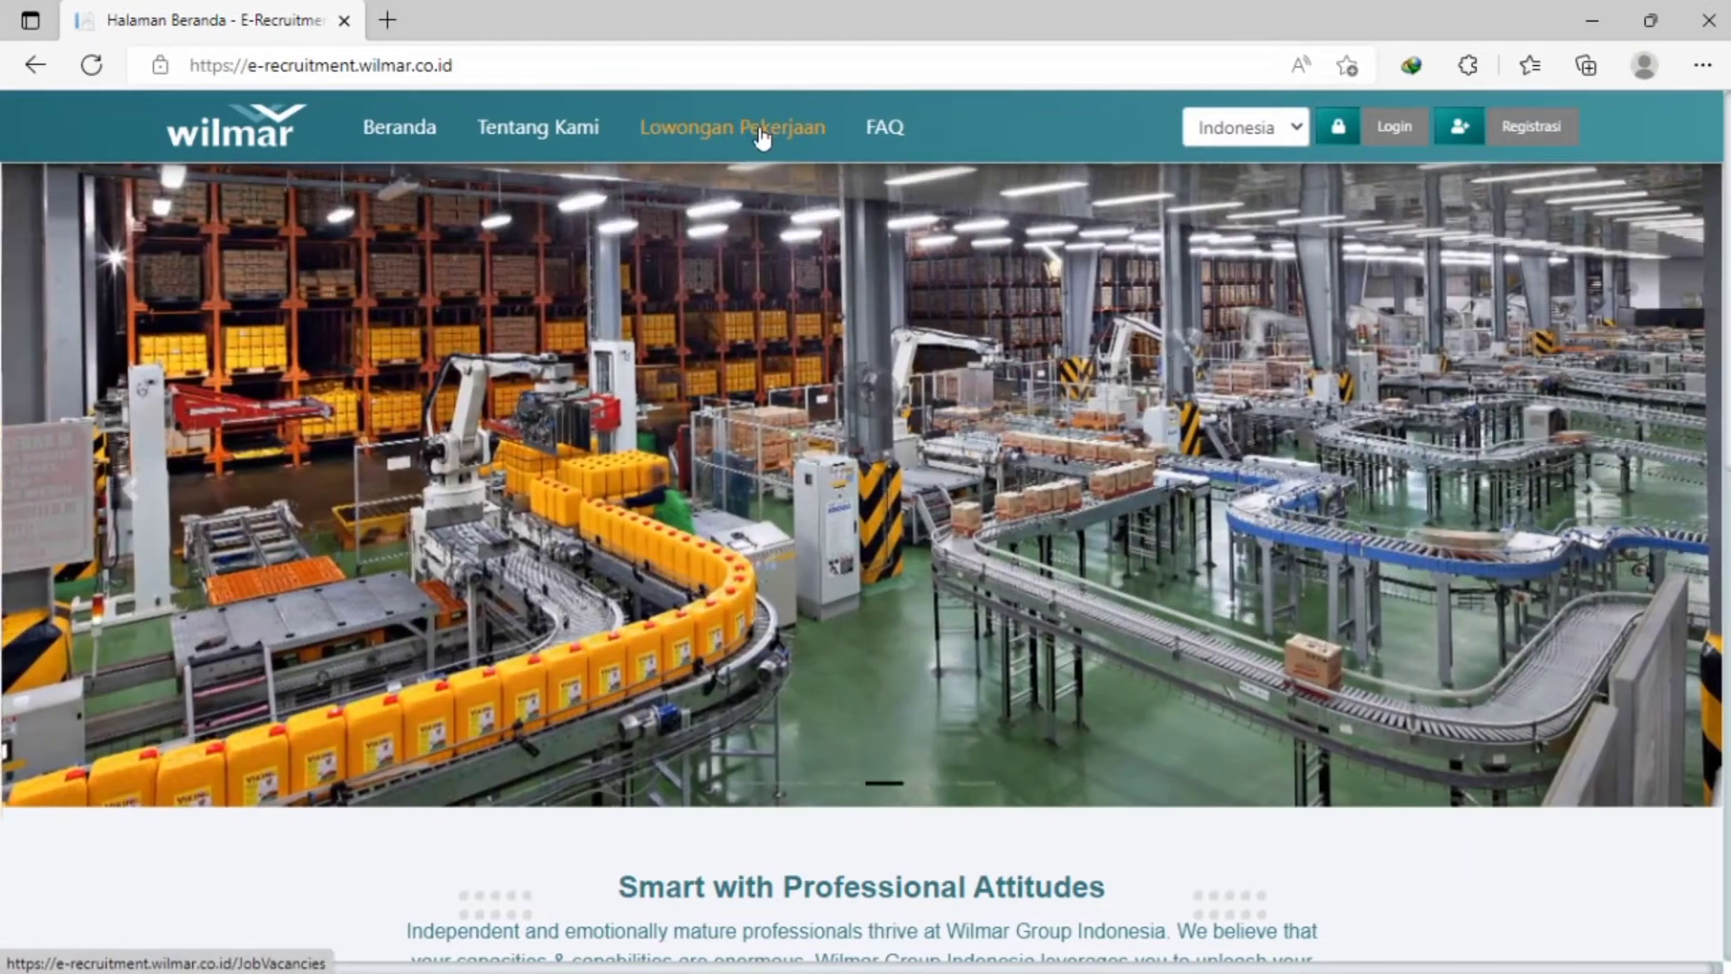
Open the job vacancies list and view the details of the ADMINT STAFF ( REGION SUMBAR ) vacancy, closing them when done.
{"action": "left_click", "coordinate": [762, 136]}
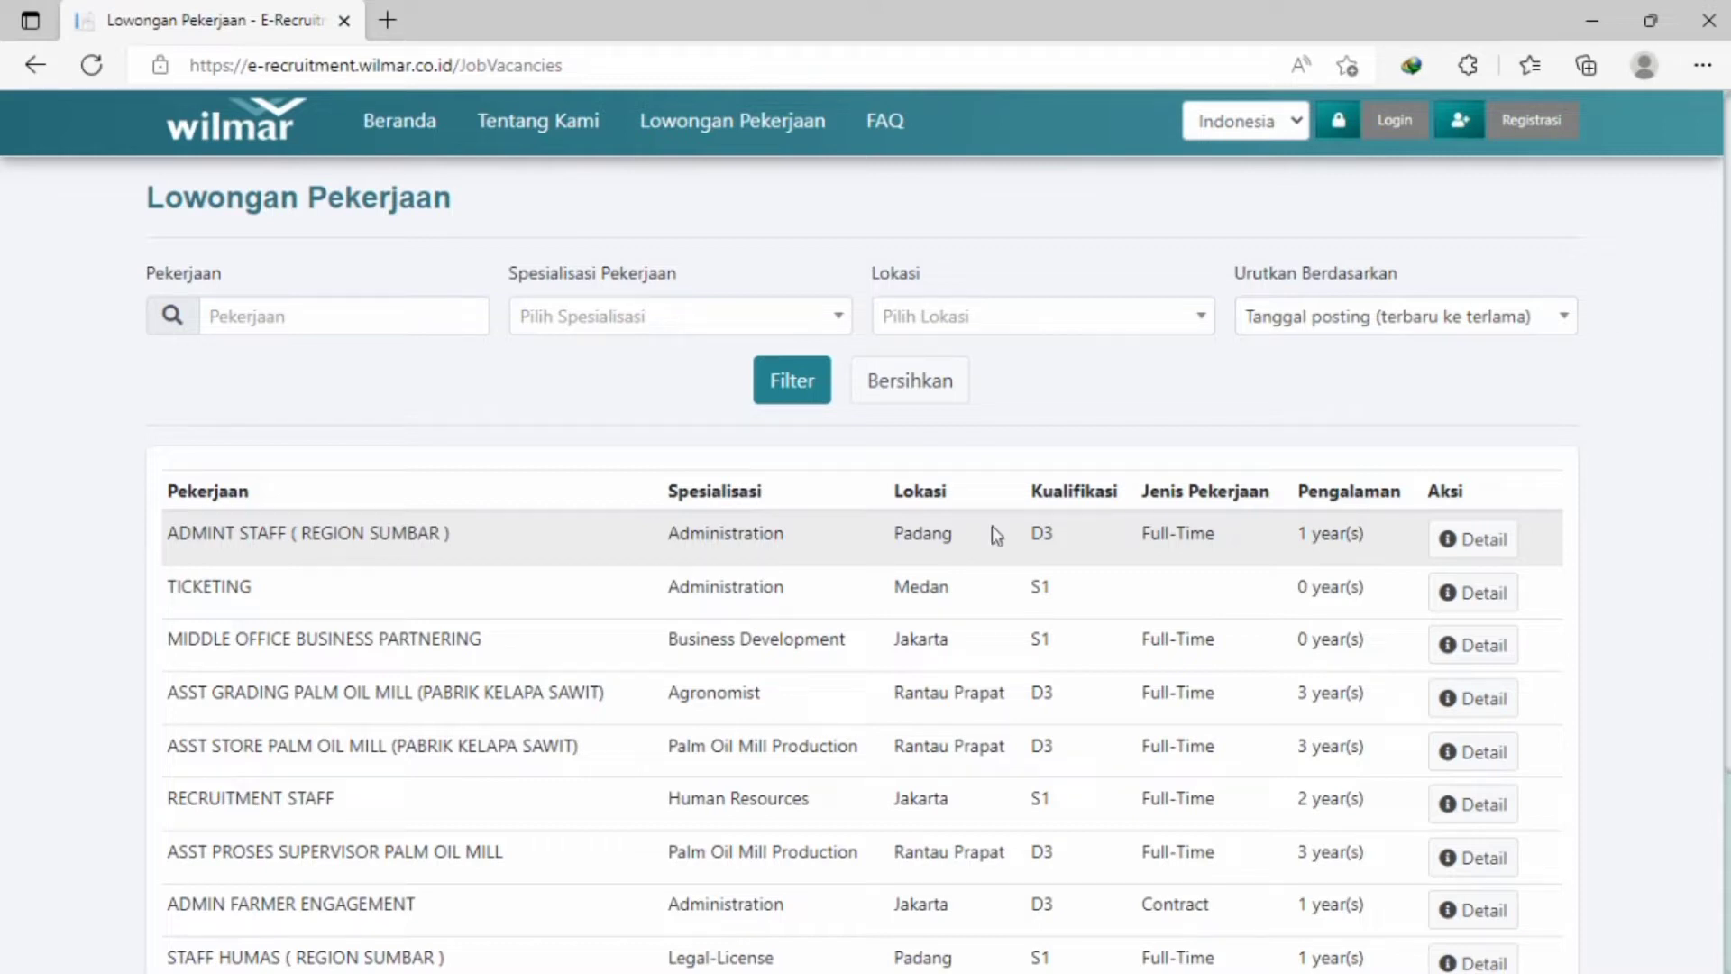
{"action": "left_click", "coordinate": [1465, 539]}
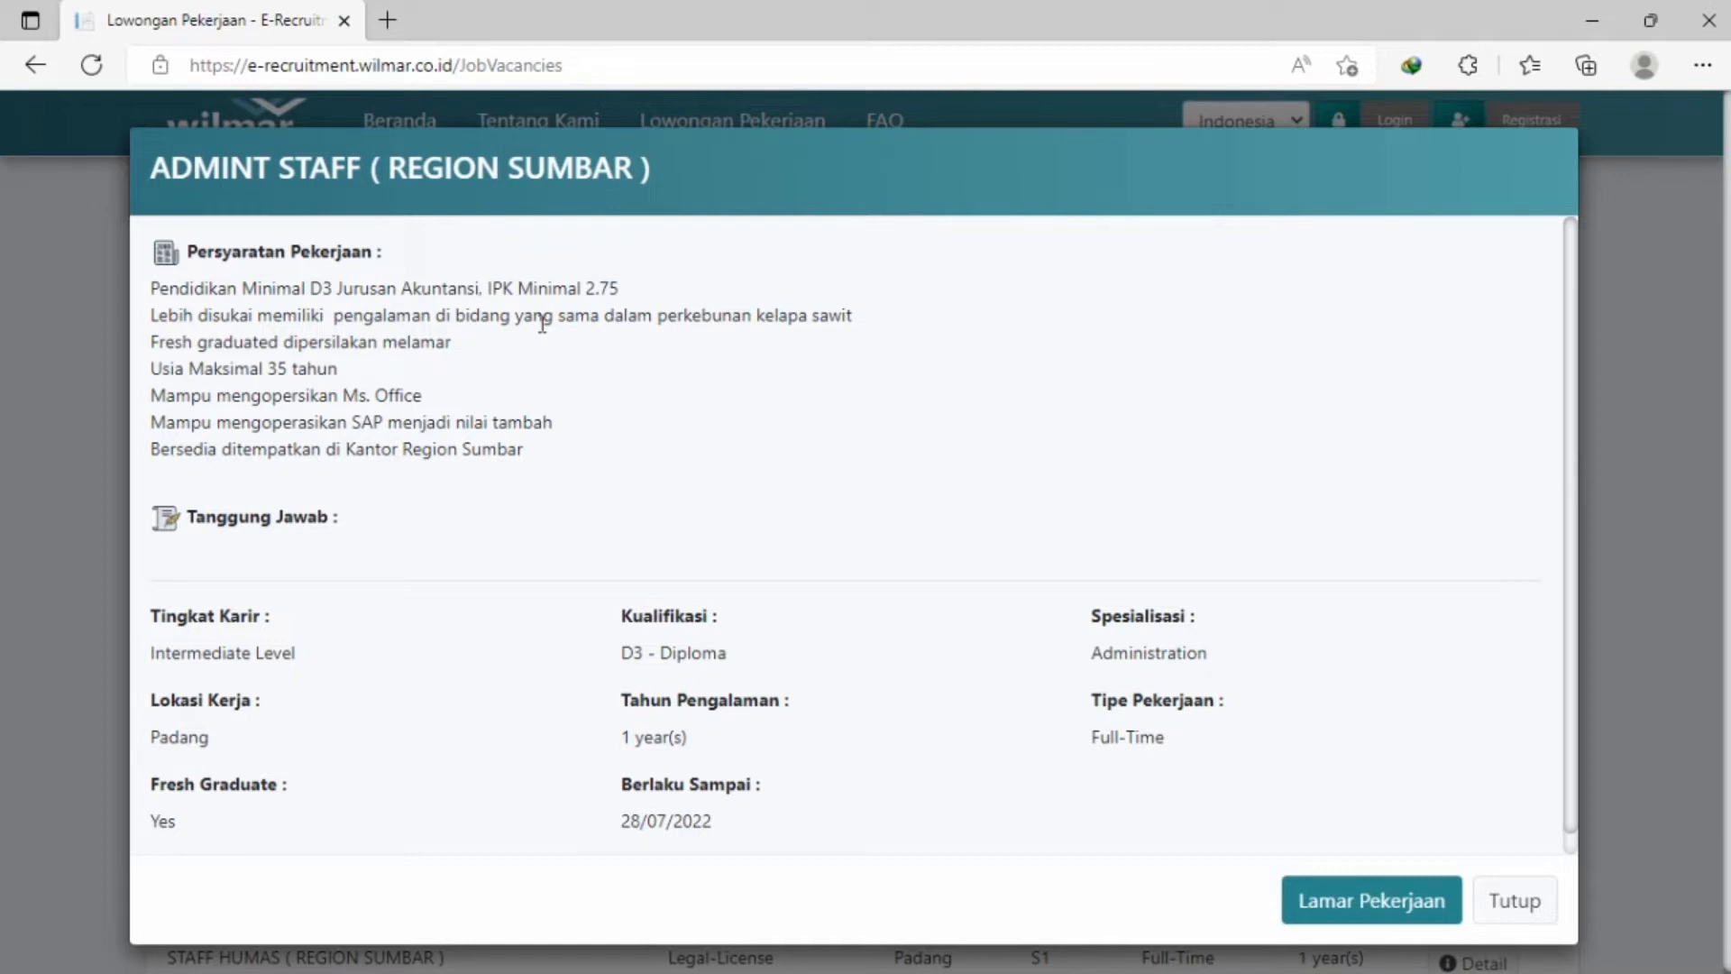
{"action": "key", "text": "Escape"}
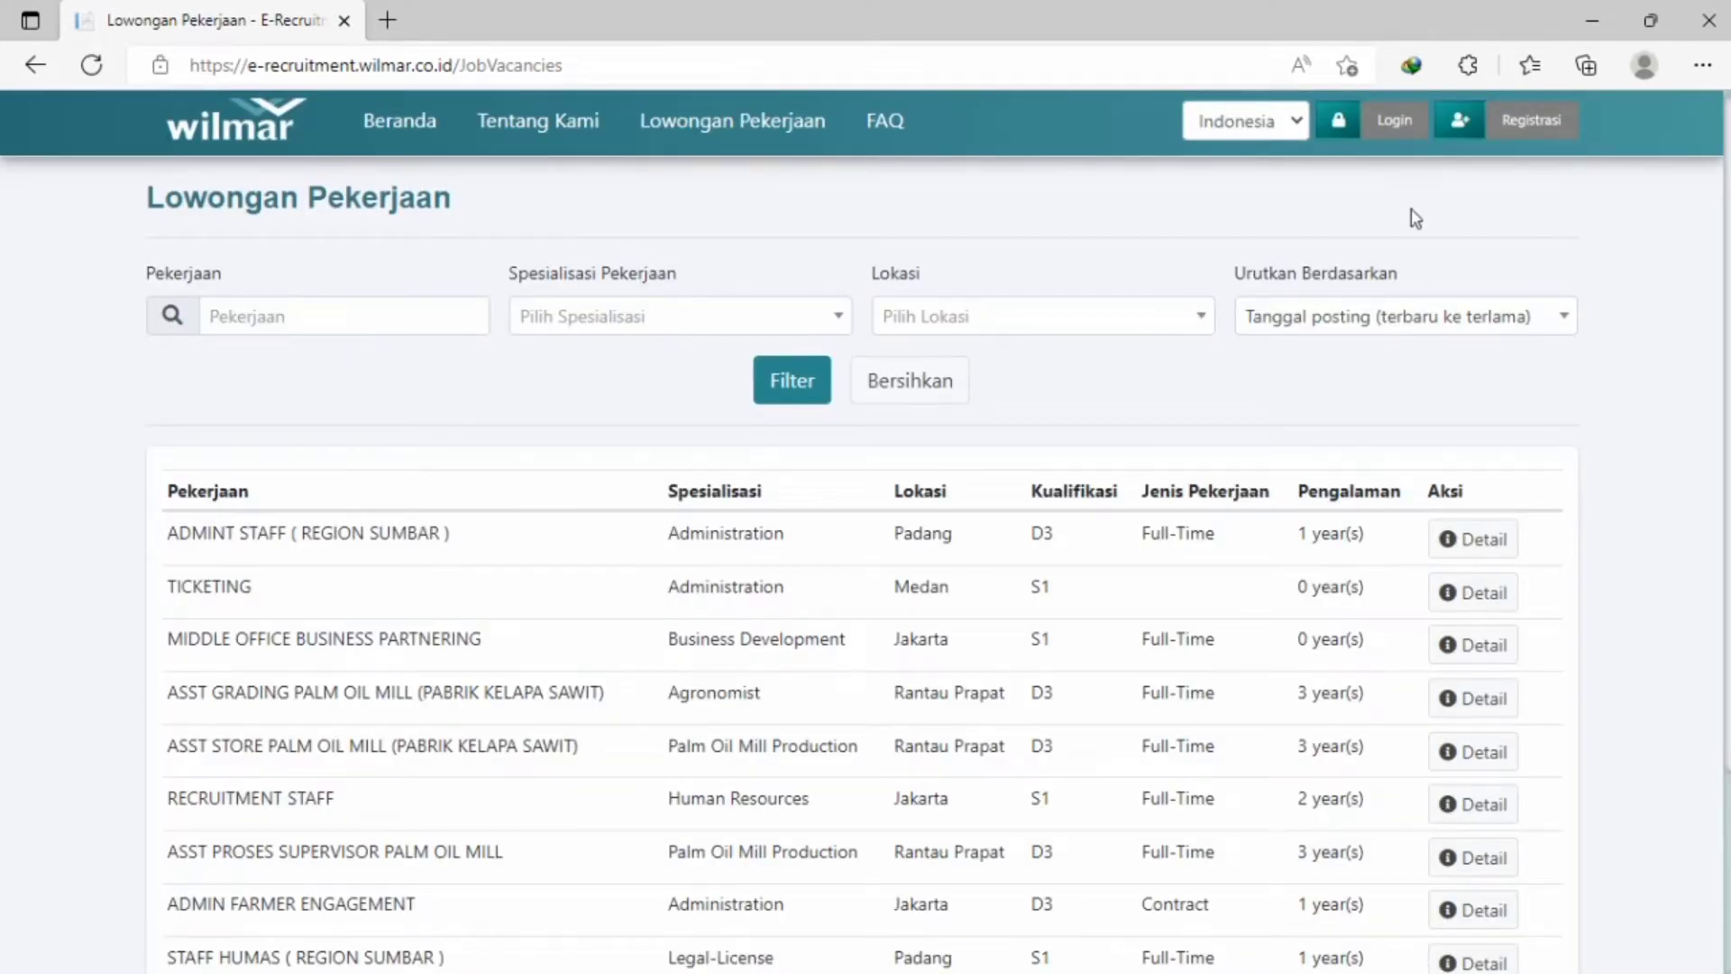
Open the account registration form and agree to its terms and conditions.
{"action": "left_click", "coordinate": [1515, 124]}
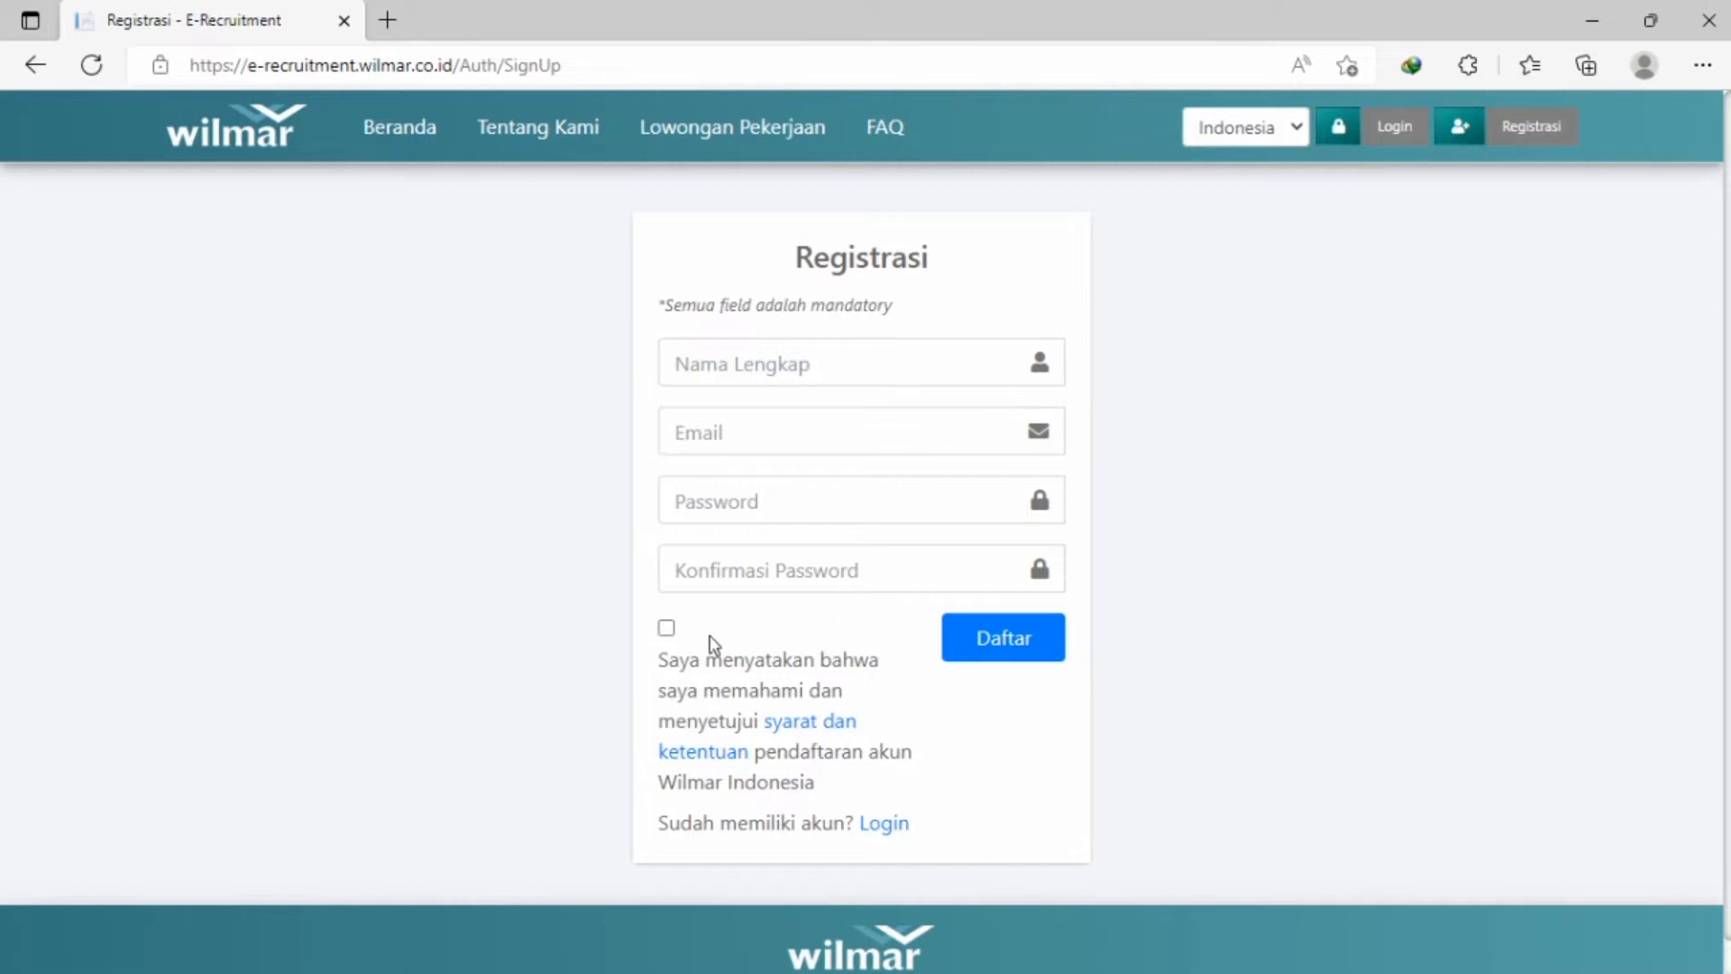
{"action": "left_click", "coordinate": [666, 629]}
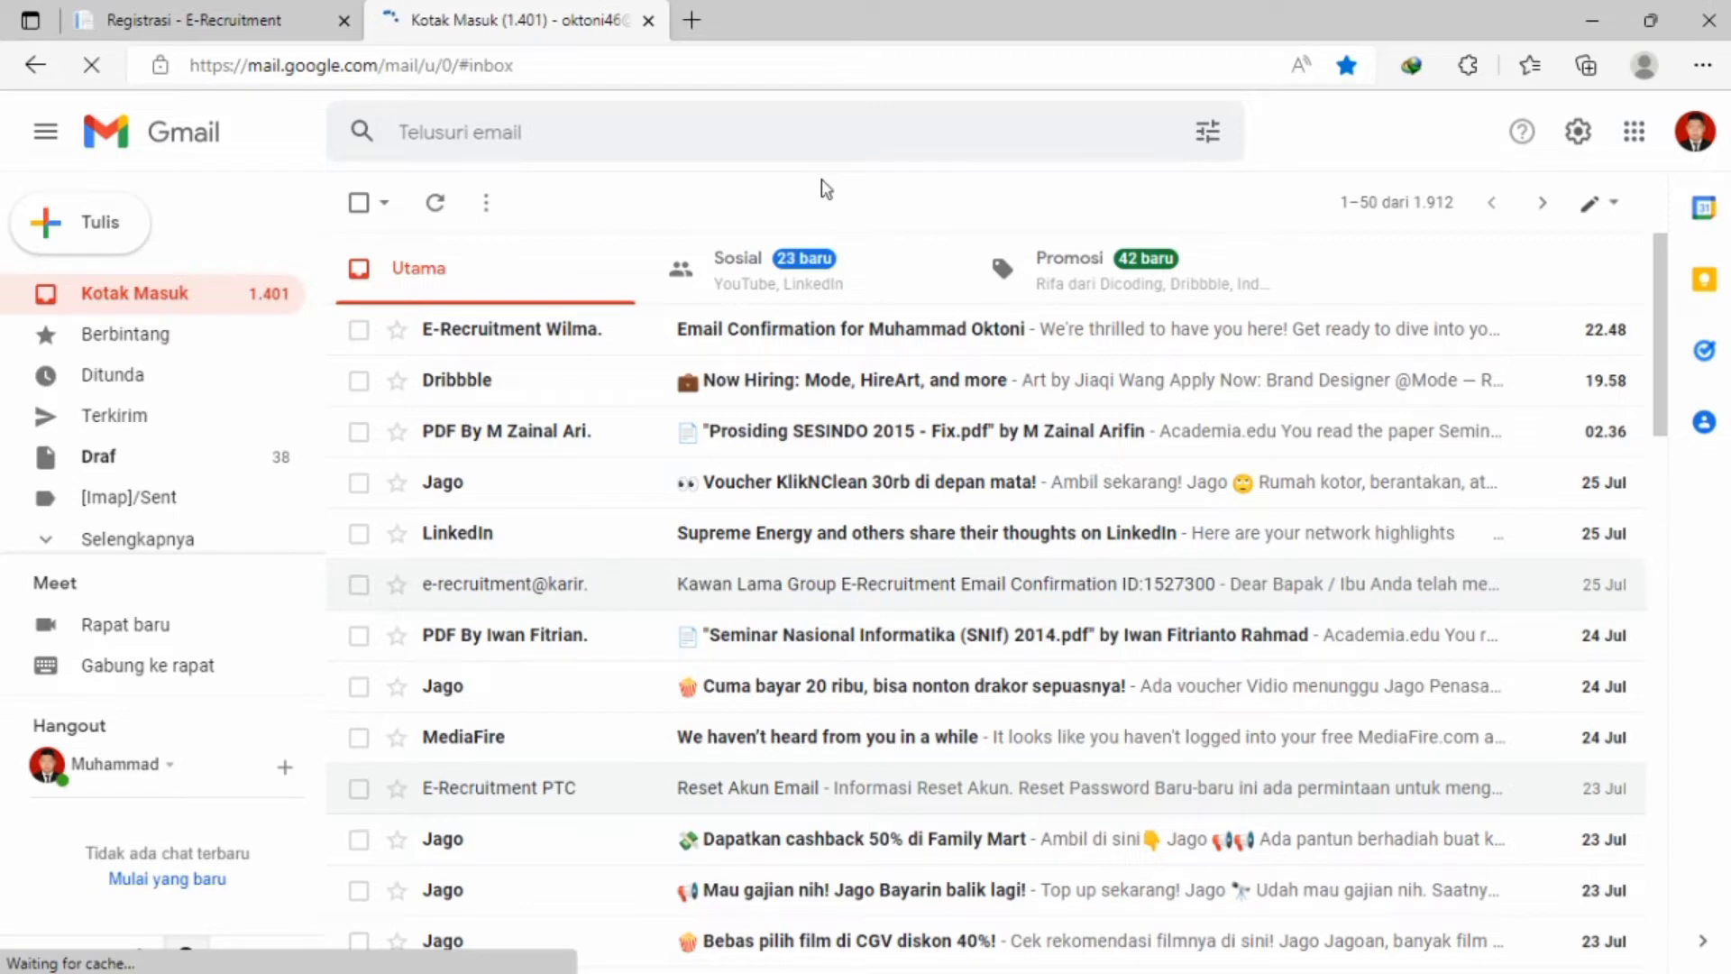
In the Gmail inbox, open the E-Recruitment Wilmar confirmation email and confirm the new account.
{"action": "left_click", "coordinate": [881, 330]}
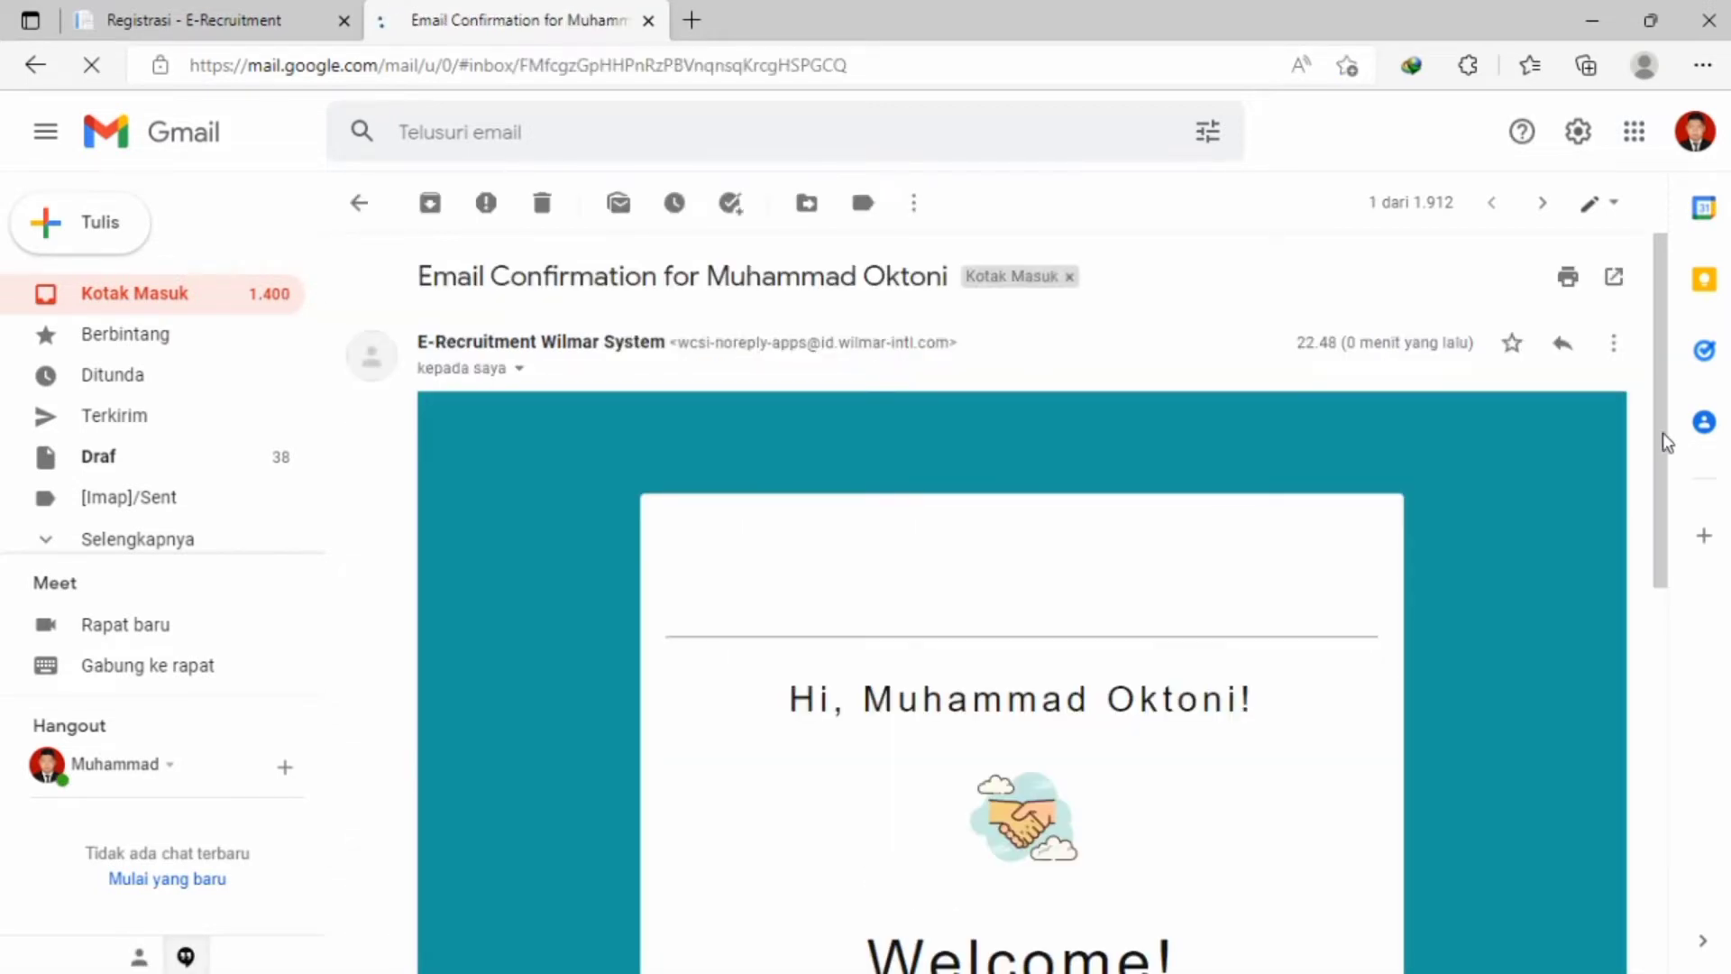
{"action": "scroll", "coordinate": [1662, 431], "scroll_direction": "down", "scroll_amount": 5}
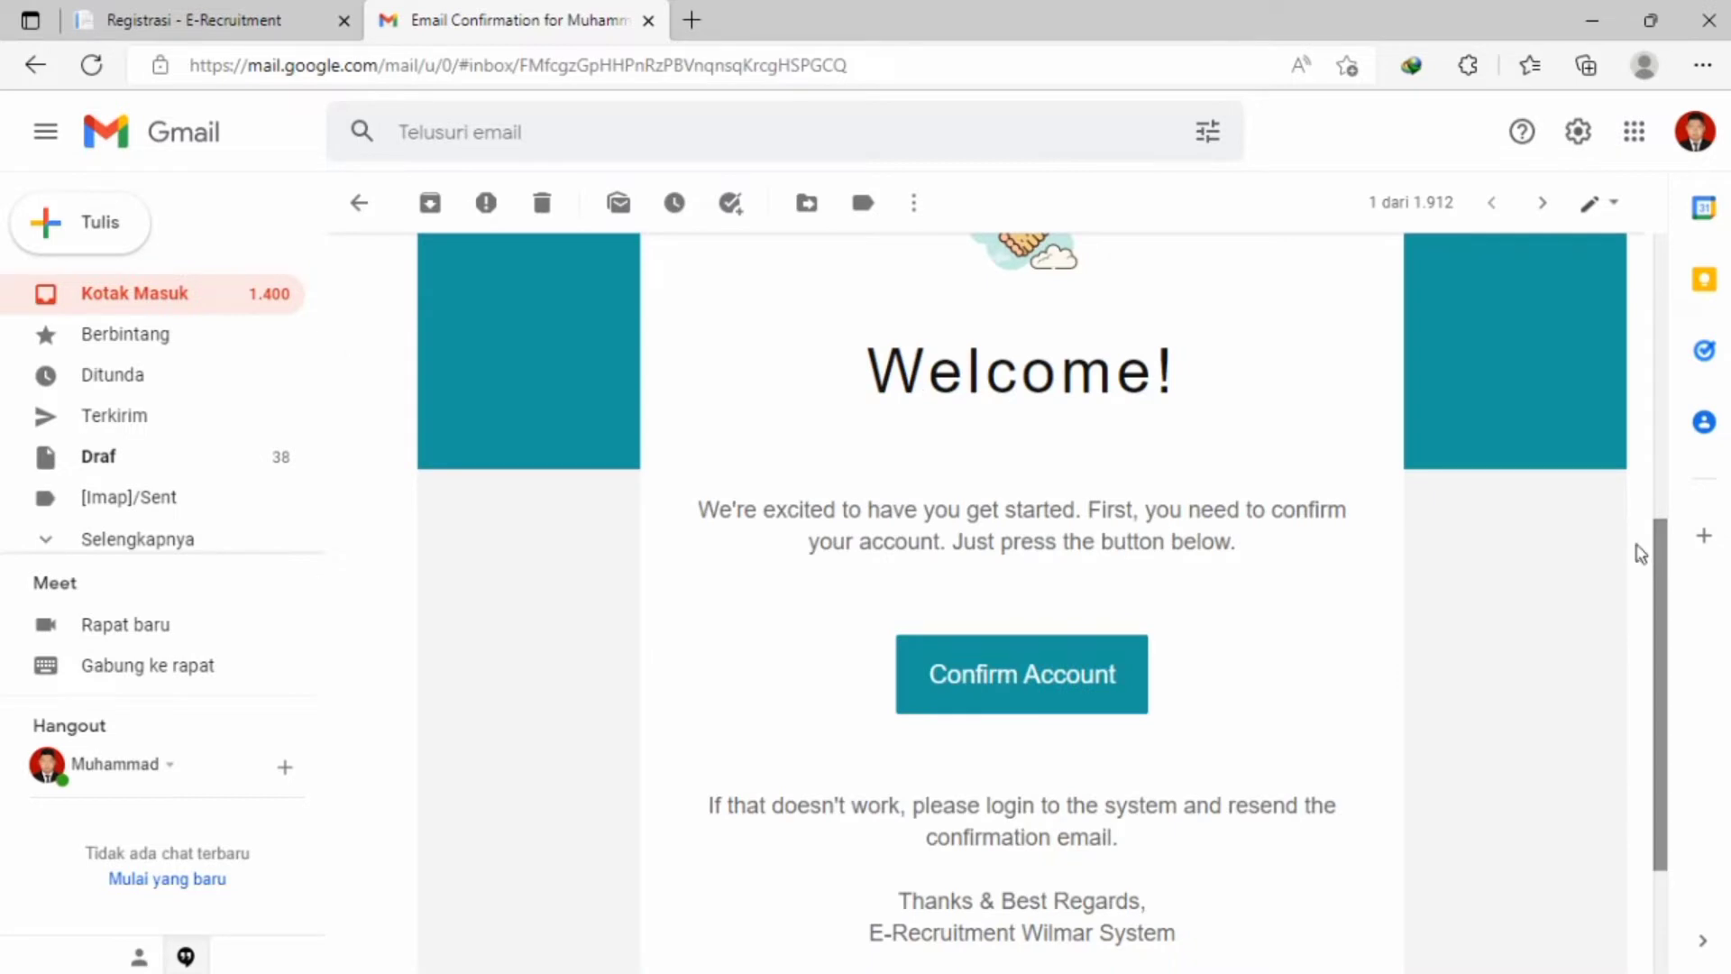
{"action": "left_click", "coordinate": [1024, 686]}
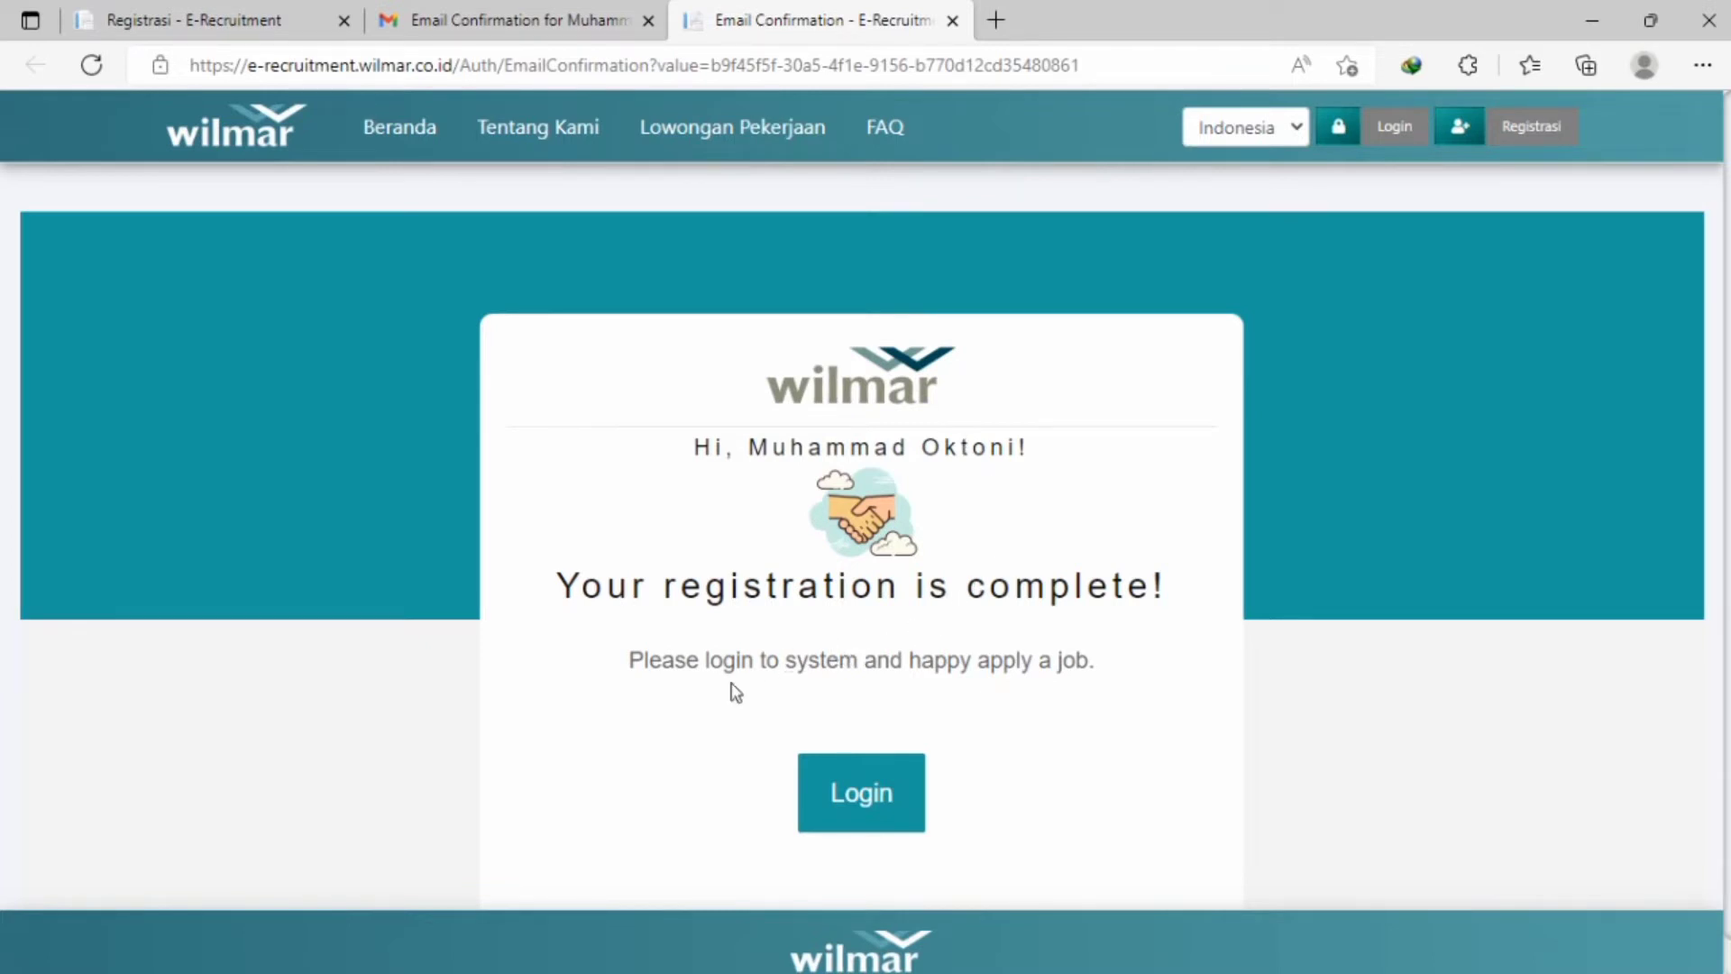
Log in to the confirmed E-Recruitment account and open the Profil Saya page.
{"action": "left_click", "coordinate": [852, 805]}
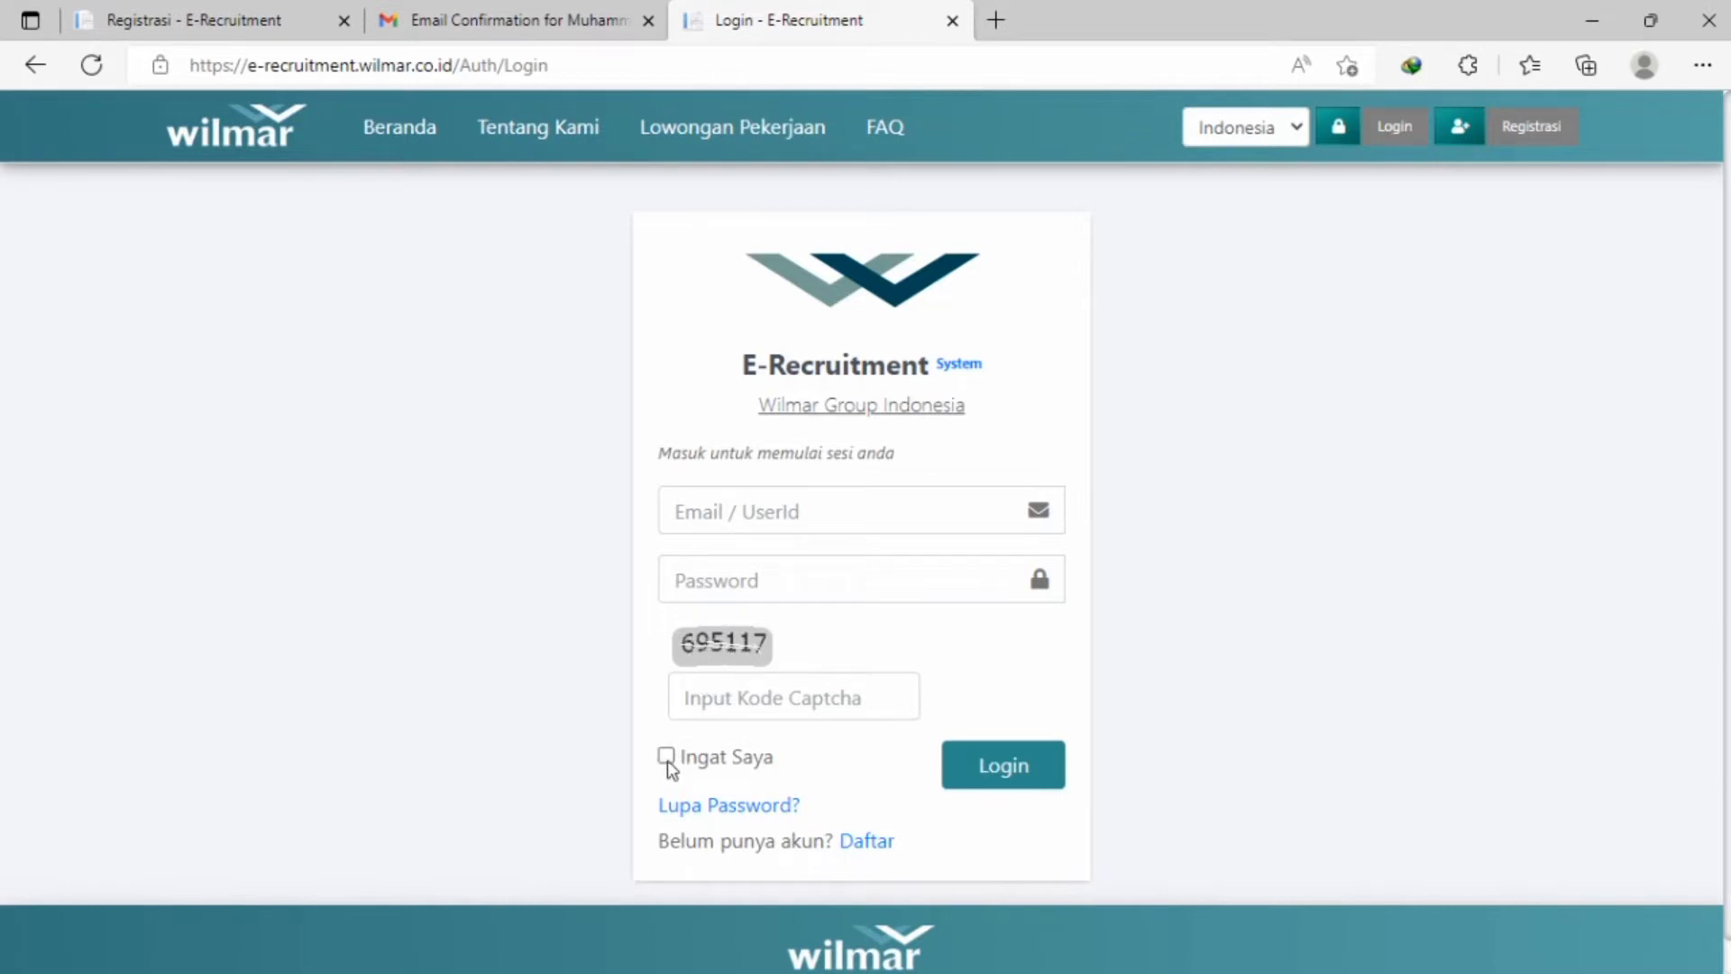
{"action": "left_click", "coordinate": [987, 776]}
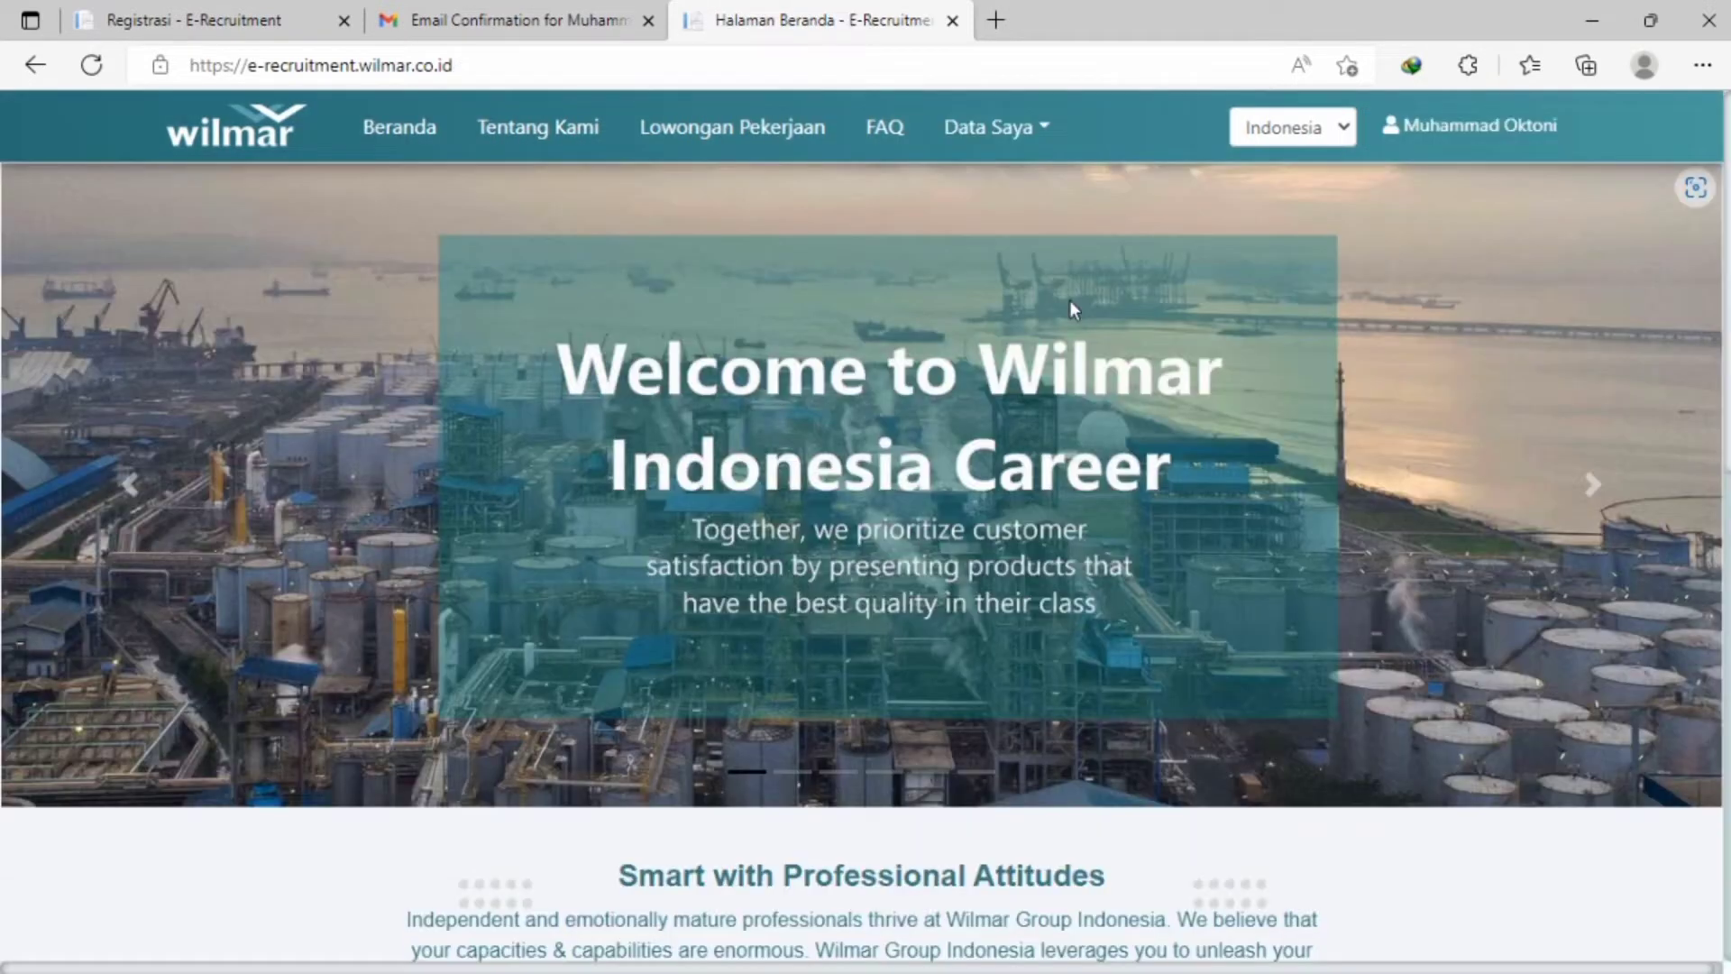
{"action": "left_click", "coordinate": [967, 133]}
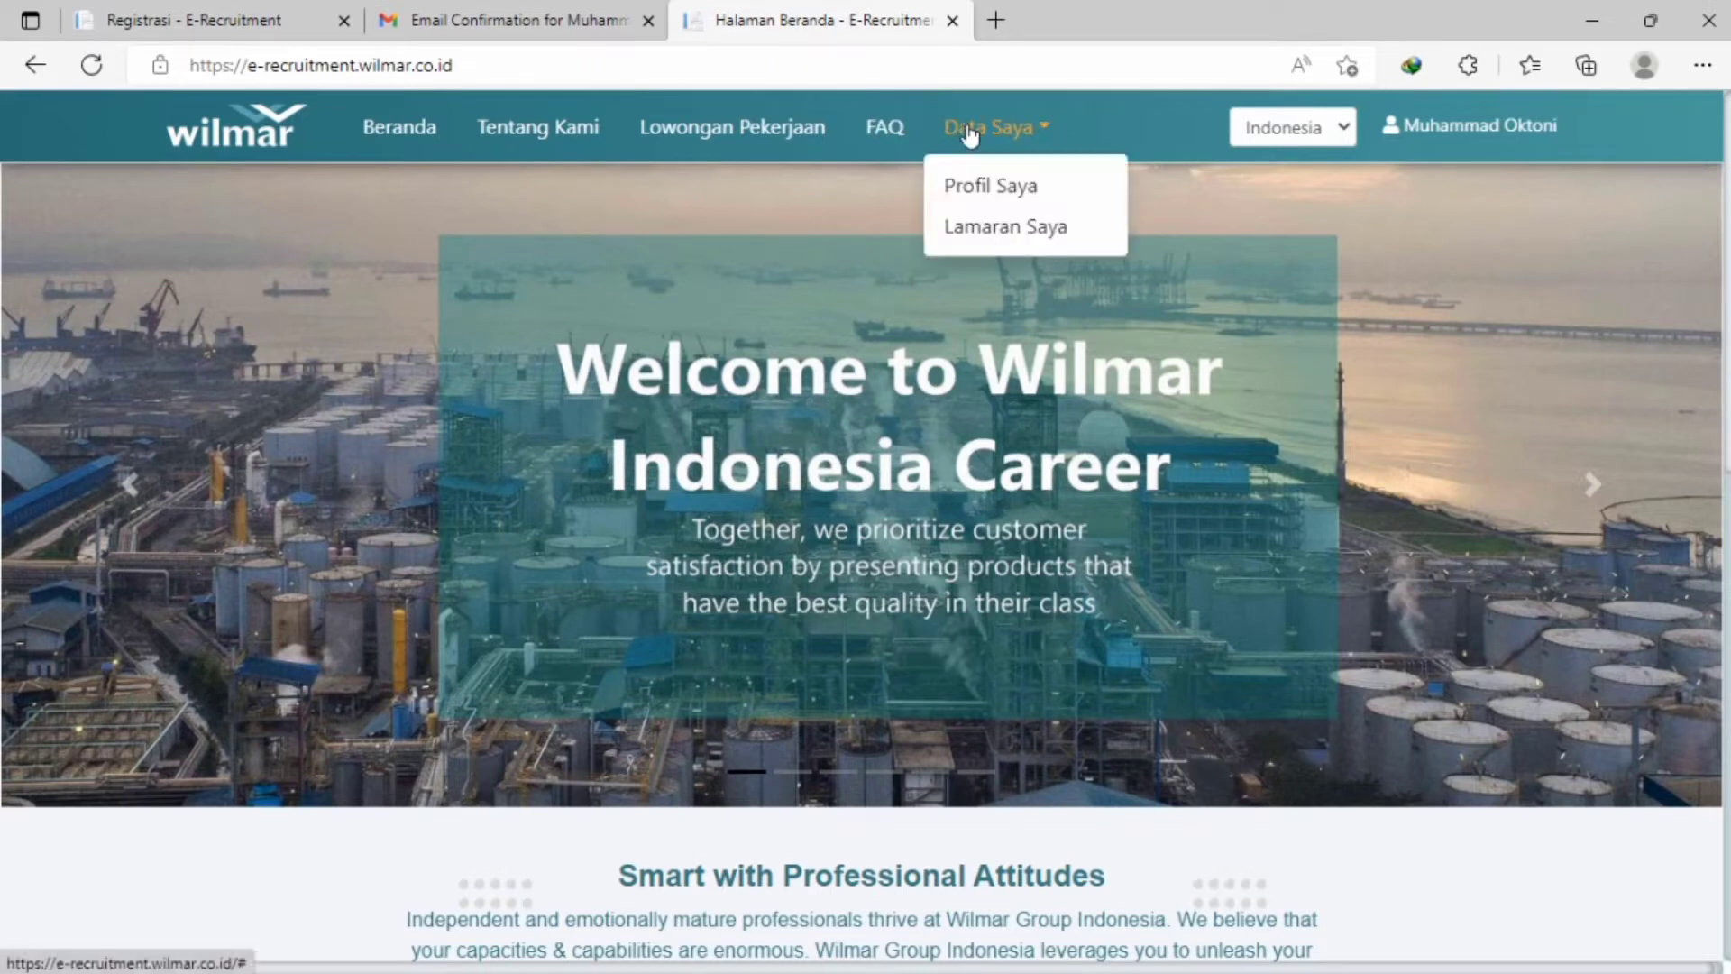
{"action": "left_click", "coordinate": [979, 187]}
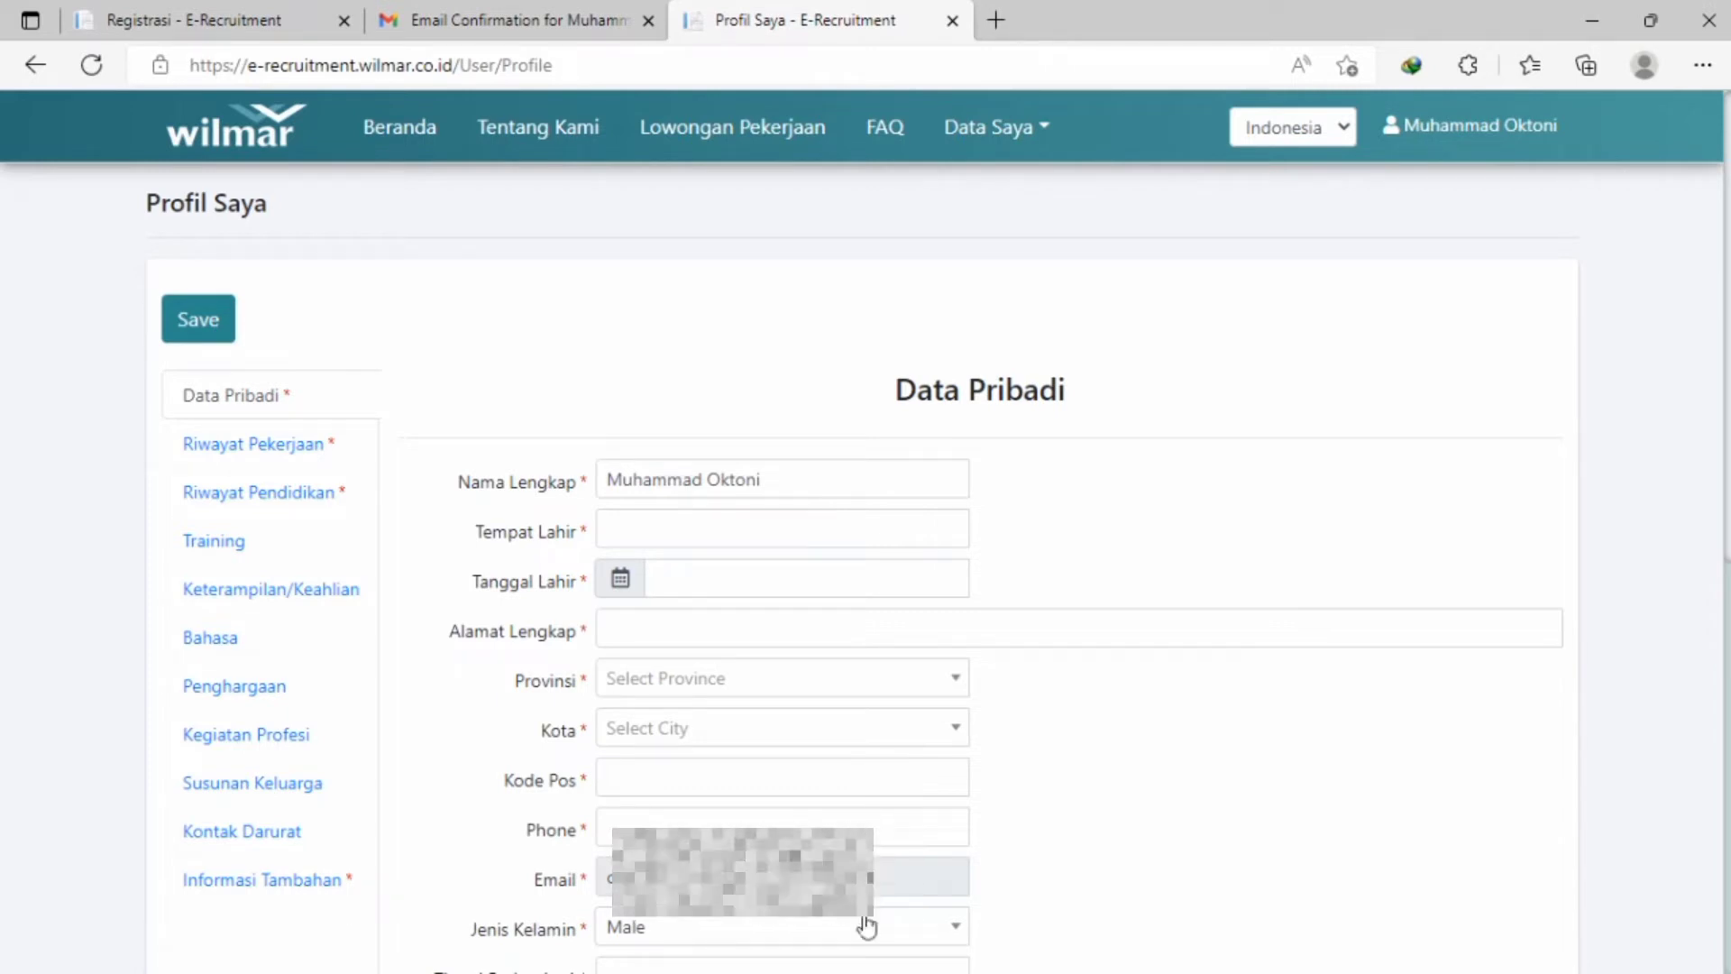
Review the fields of the Data Pribadi and Riwayat Pekerjaan forms, including the previous-application, fresh-graduate and specialization choices.
{"action": "scroll", "coordinate": [1094, 799], "scroll_direction": "down", "scroll_amount": 9}
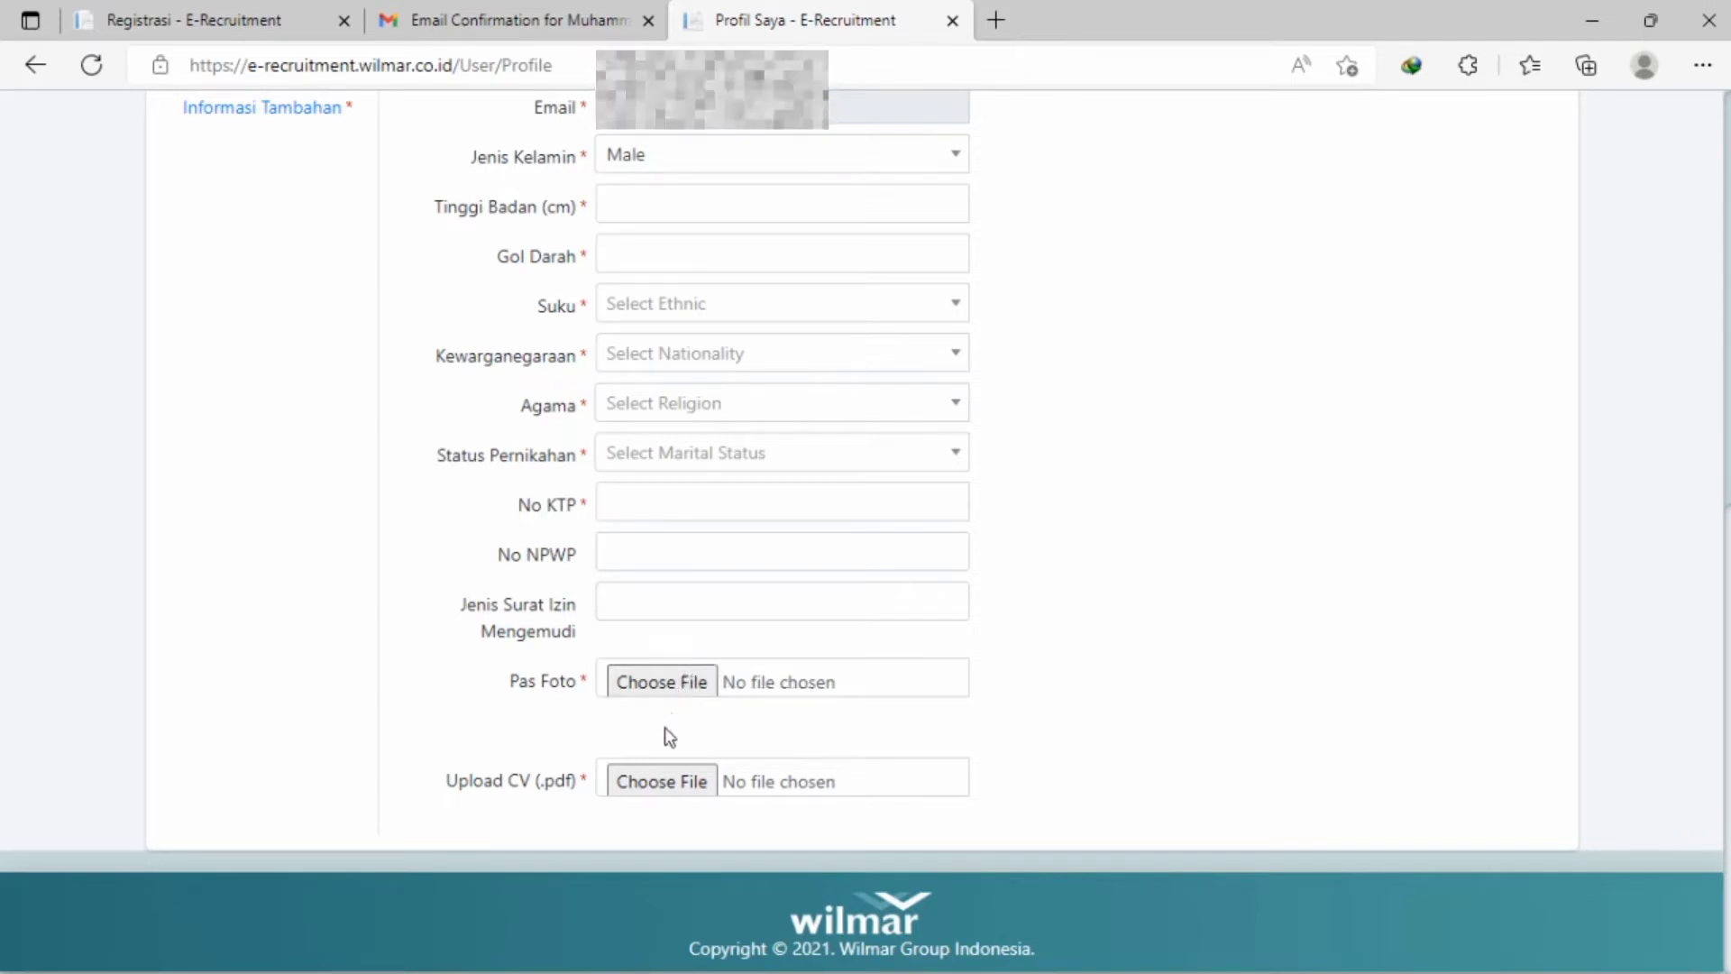
{"action": "scroll", "coordinate": [664, 734], "scroll_direction": "up", "scroll_amount": 9}
{"action": "left_click", "coordinate": [292, 444]}
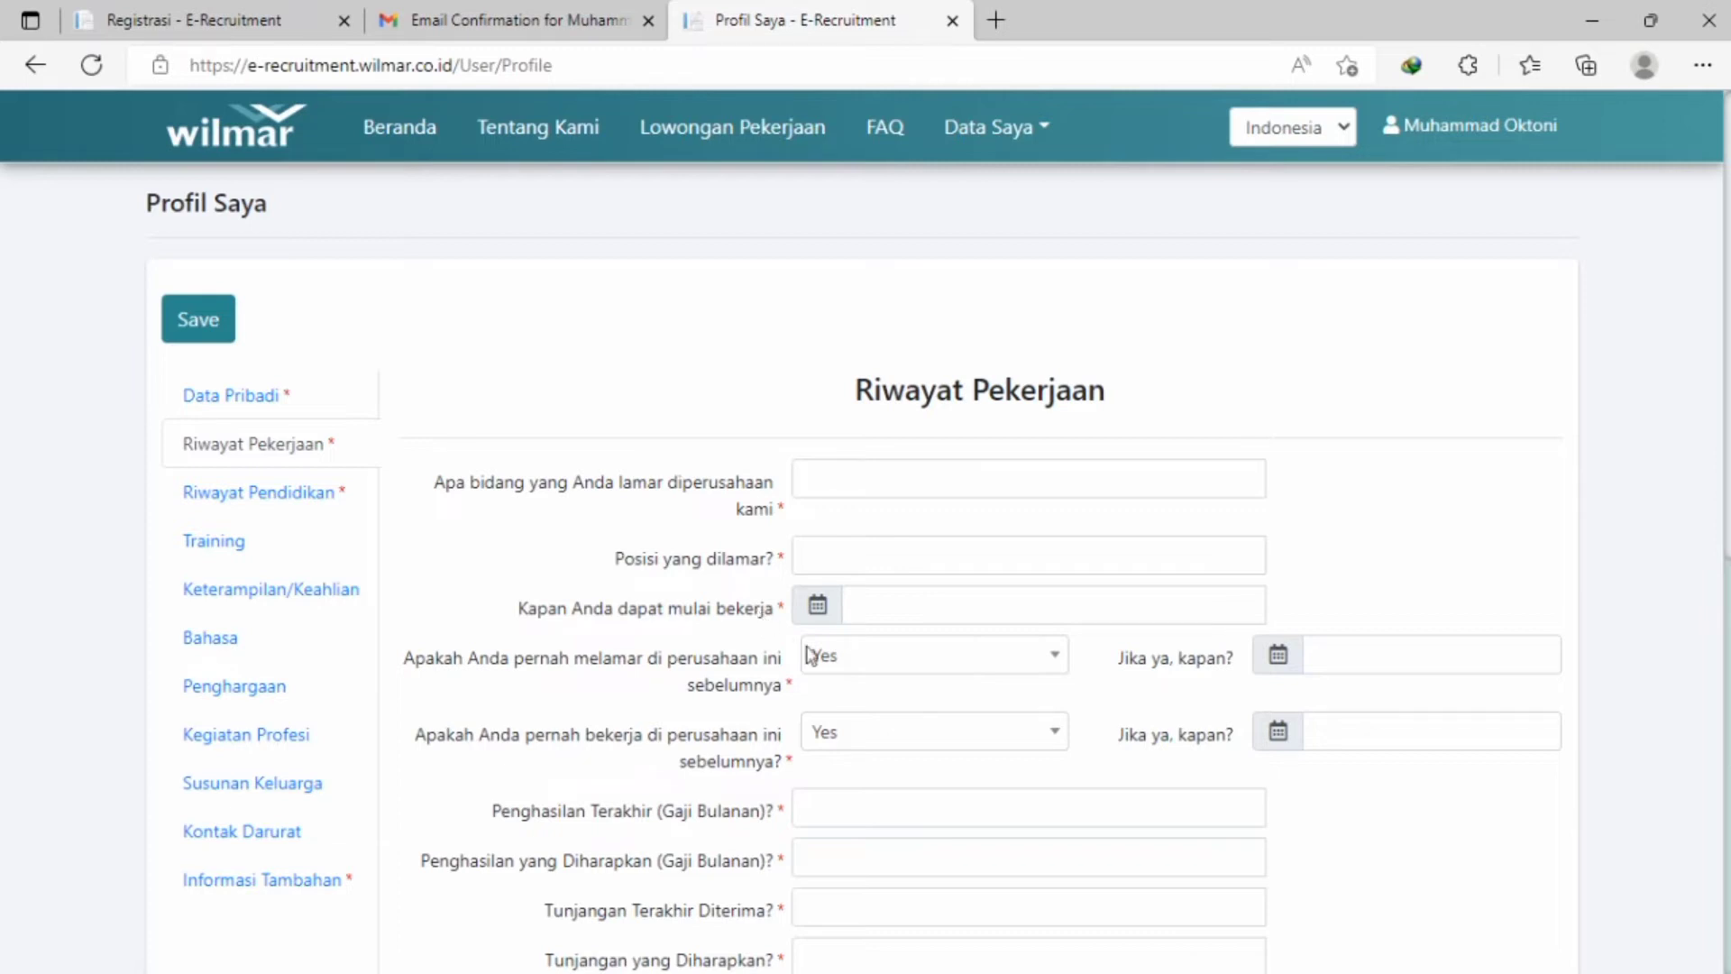
{"action": "left_click", "coordinate": [880, 664]}
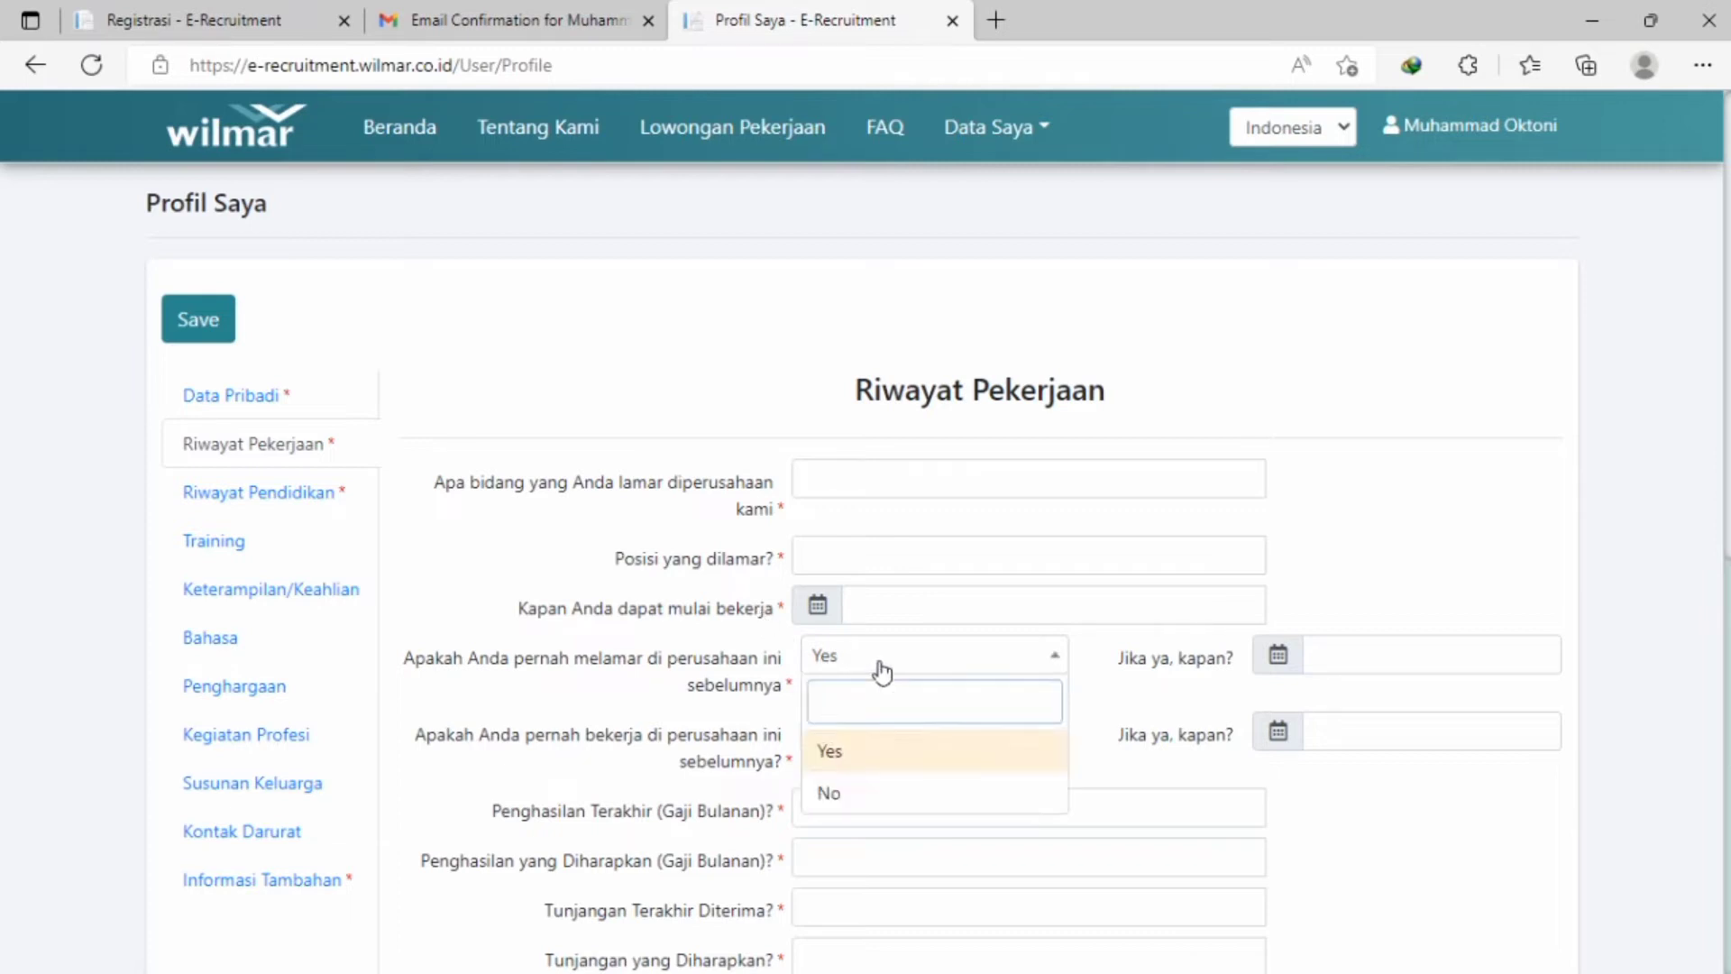
{"action": "left_click", "coordinate": [909, 676]}
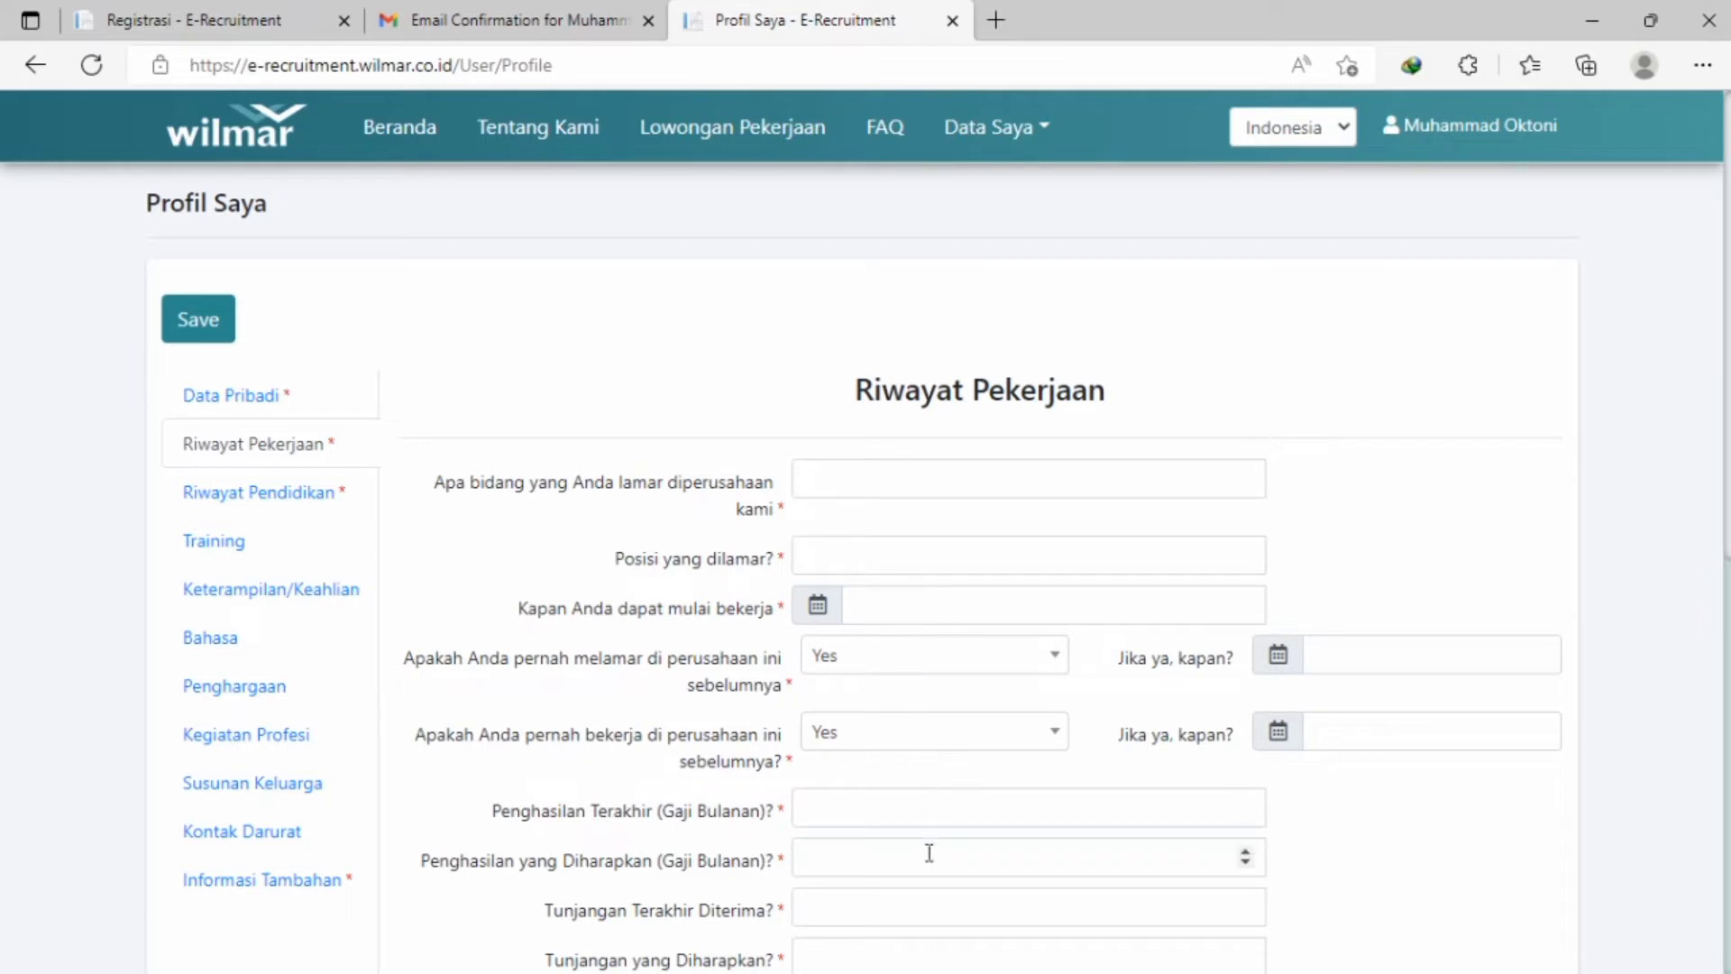
{"action": "scroll", "coordinate": [1147, 780], "scroll_direction": "down", "scroll_amount": 5}
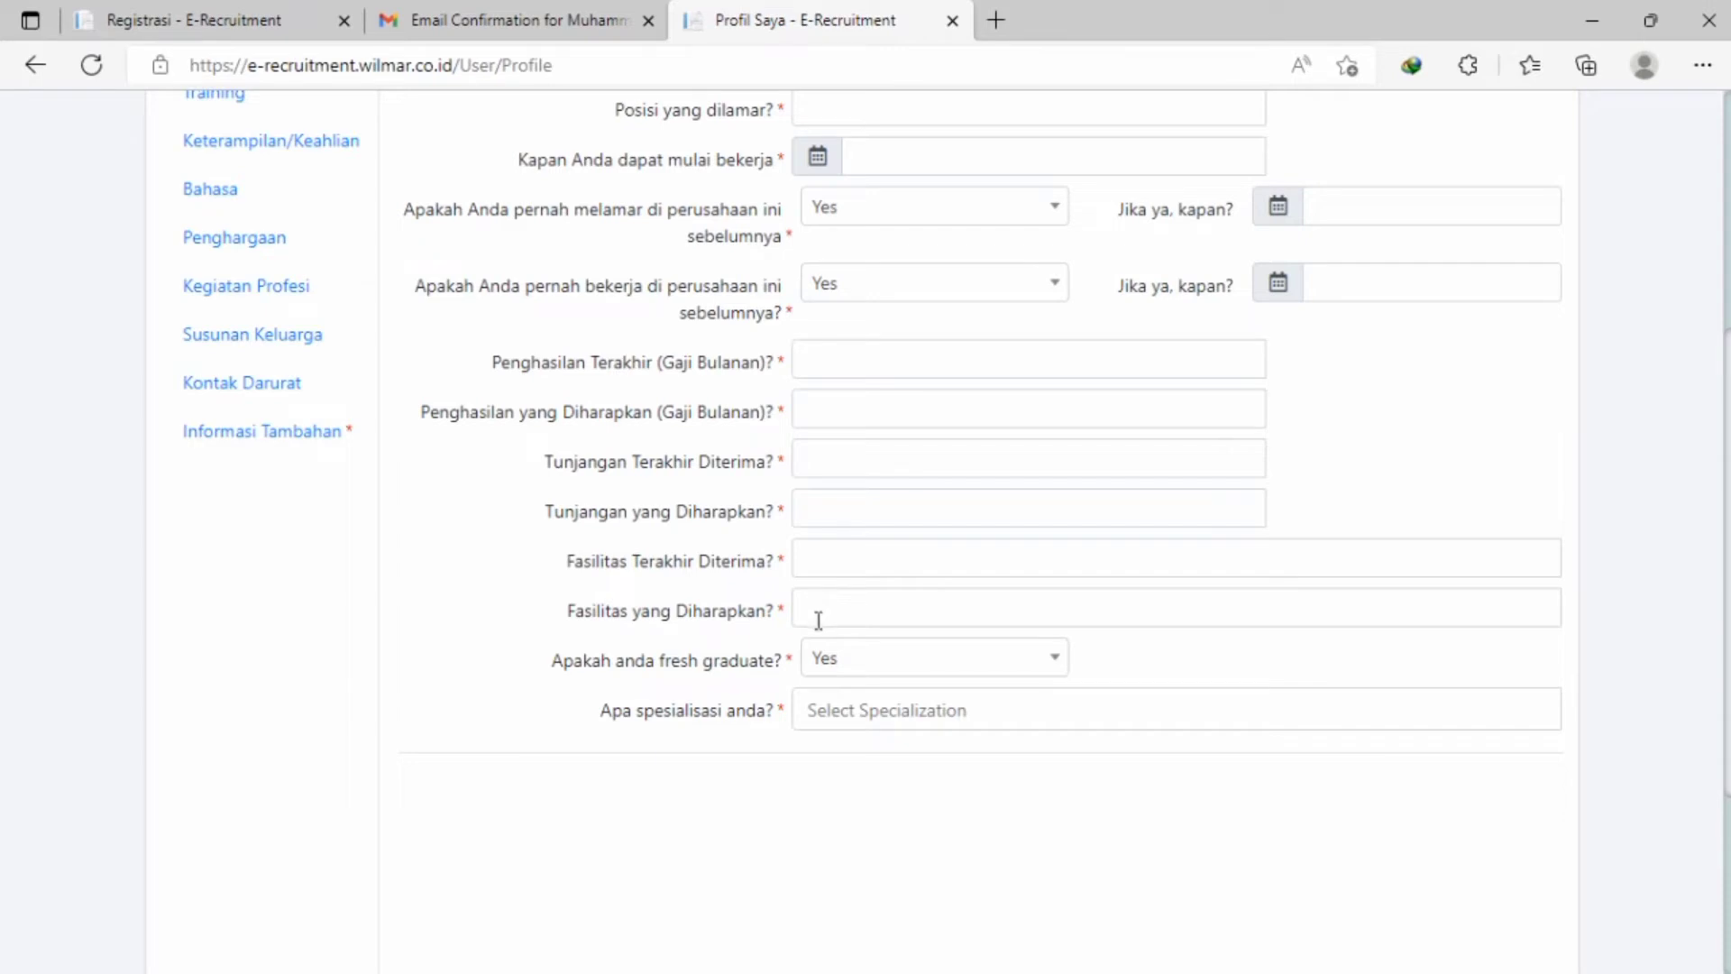
{"action": "left_click", "coordinate": [820, 667]}
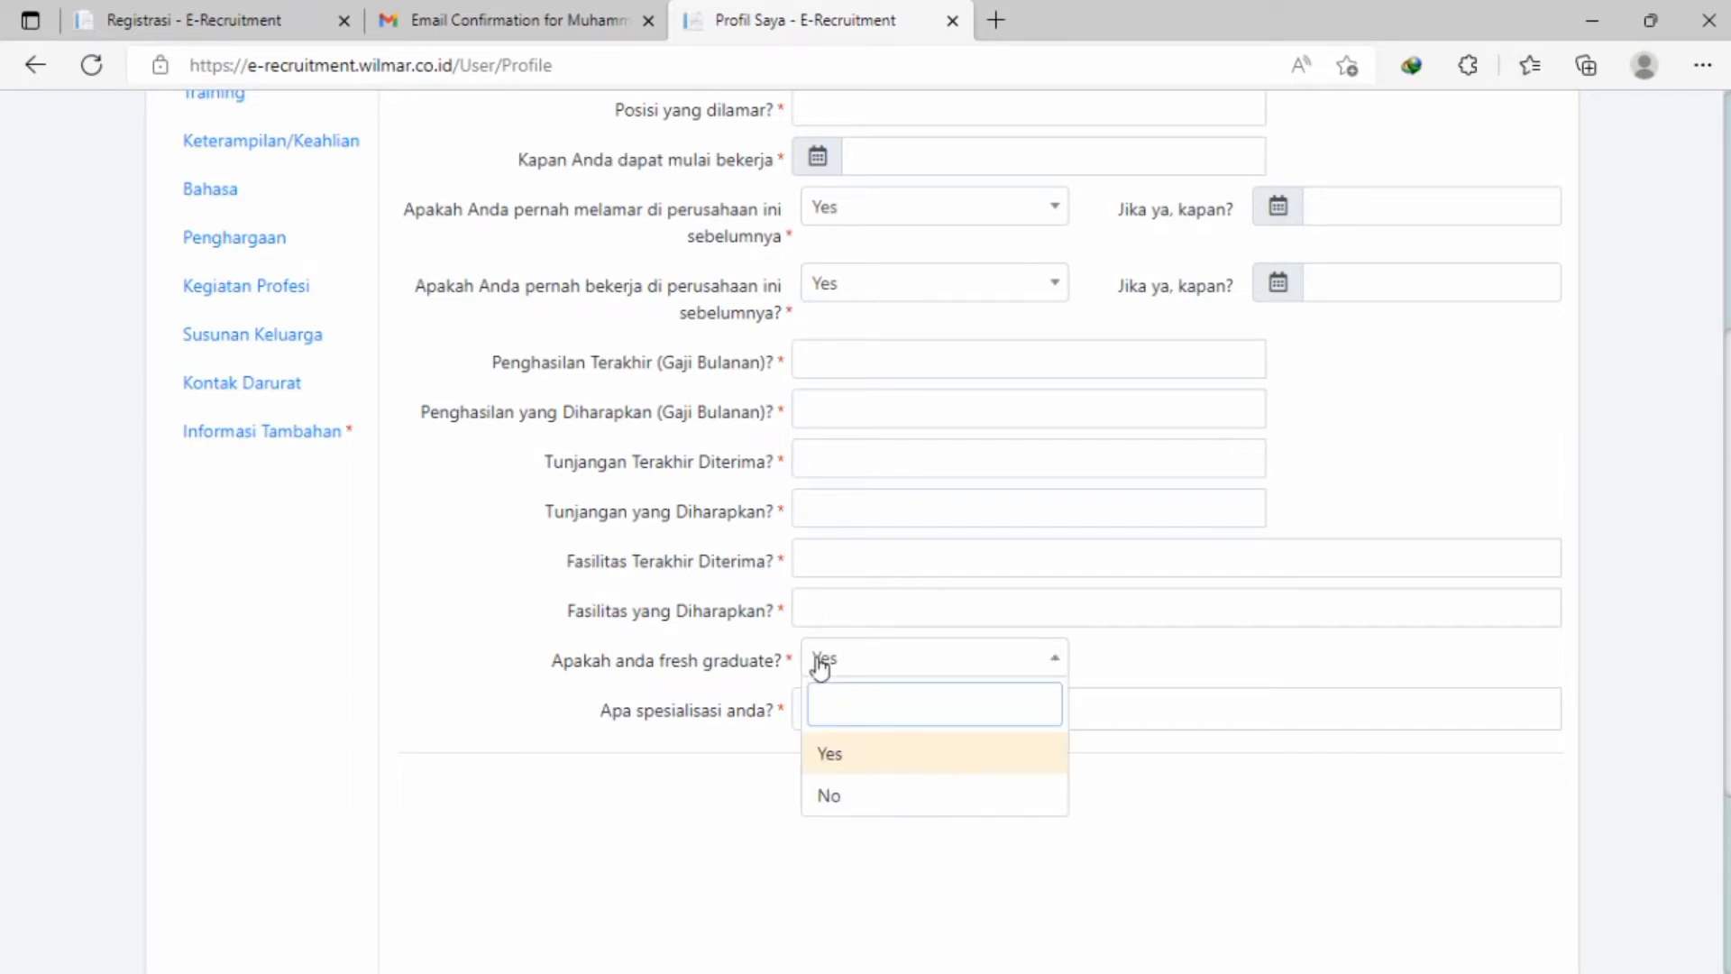
{"action": "left_click", "coordinate": [820, 668]}
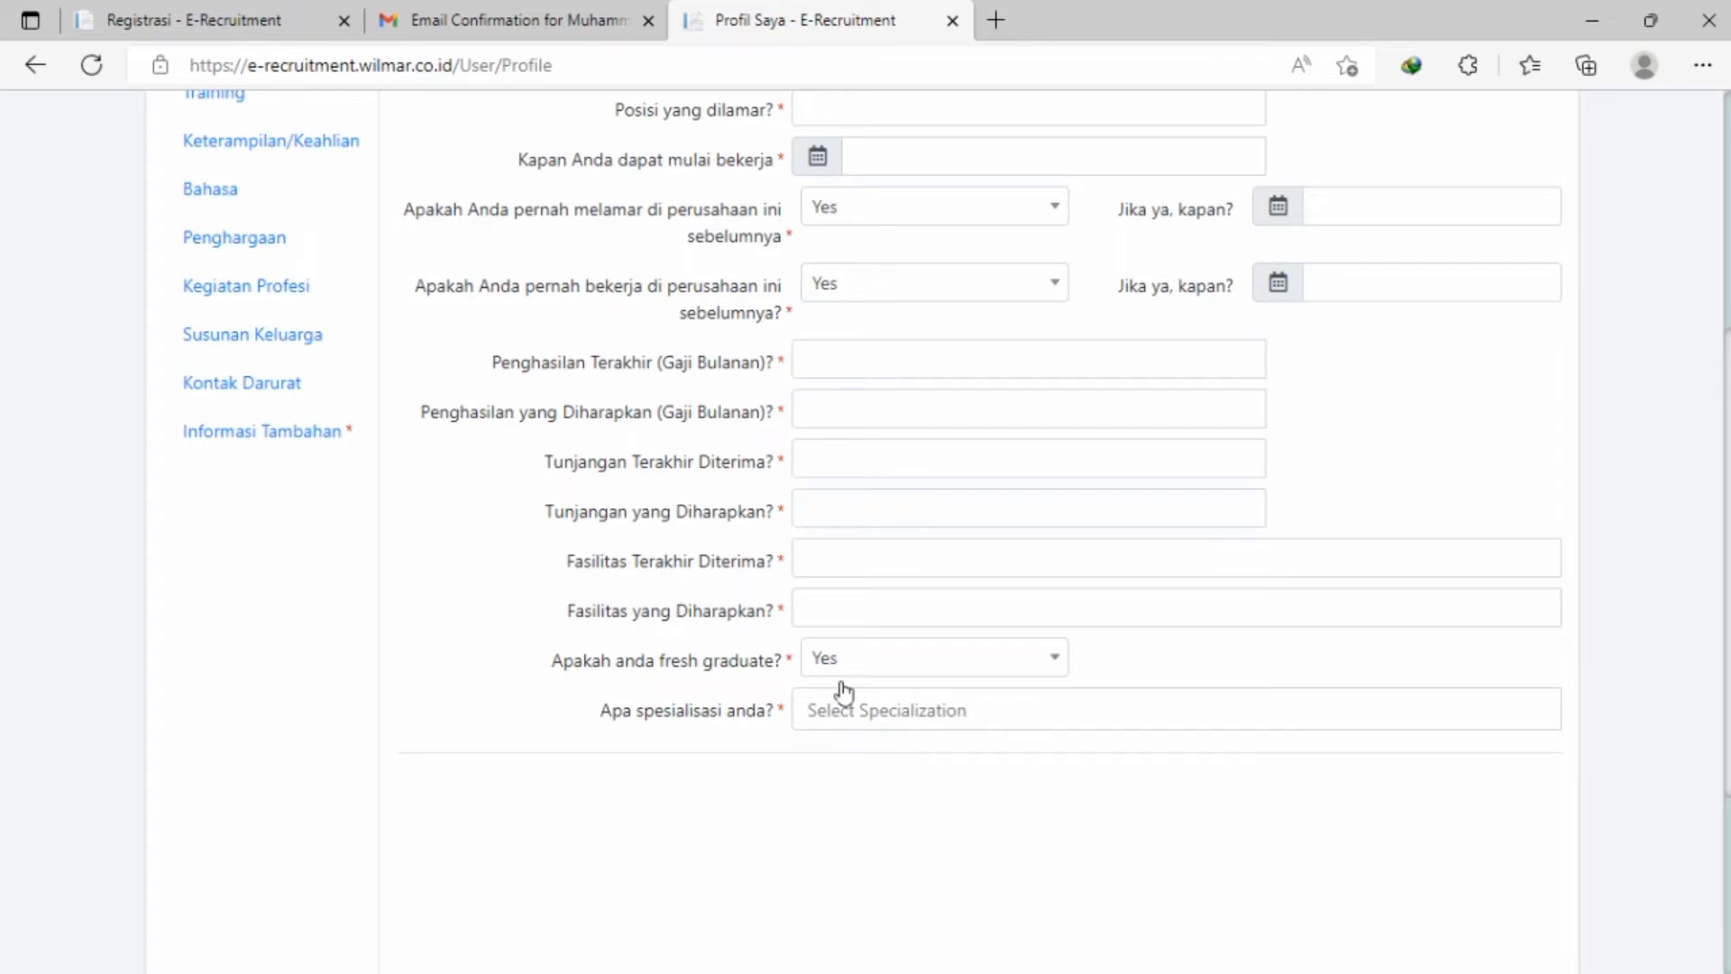
{"action": "left_click", "coordinate": [873, 707]}
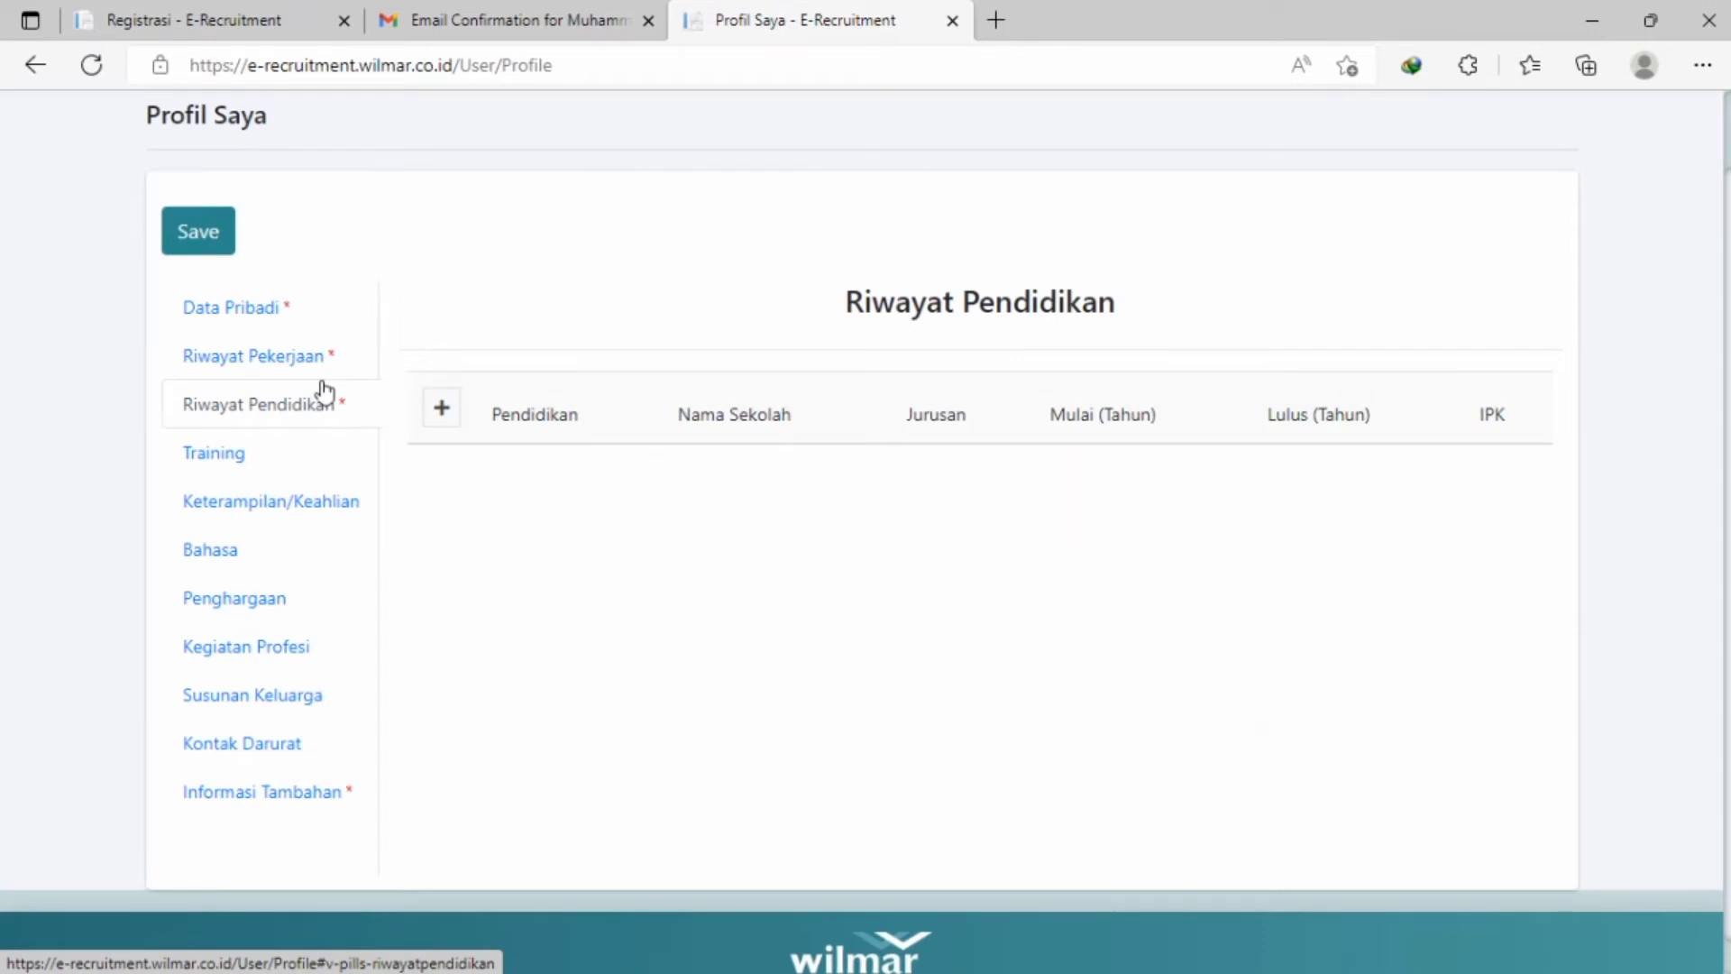
Add a row to Riwayat Pendidikan with the education level [D3] Diploma and view its remaining columns.
{"action": "left_click", "coordinate": [439, 408]}
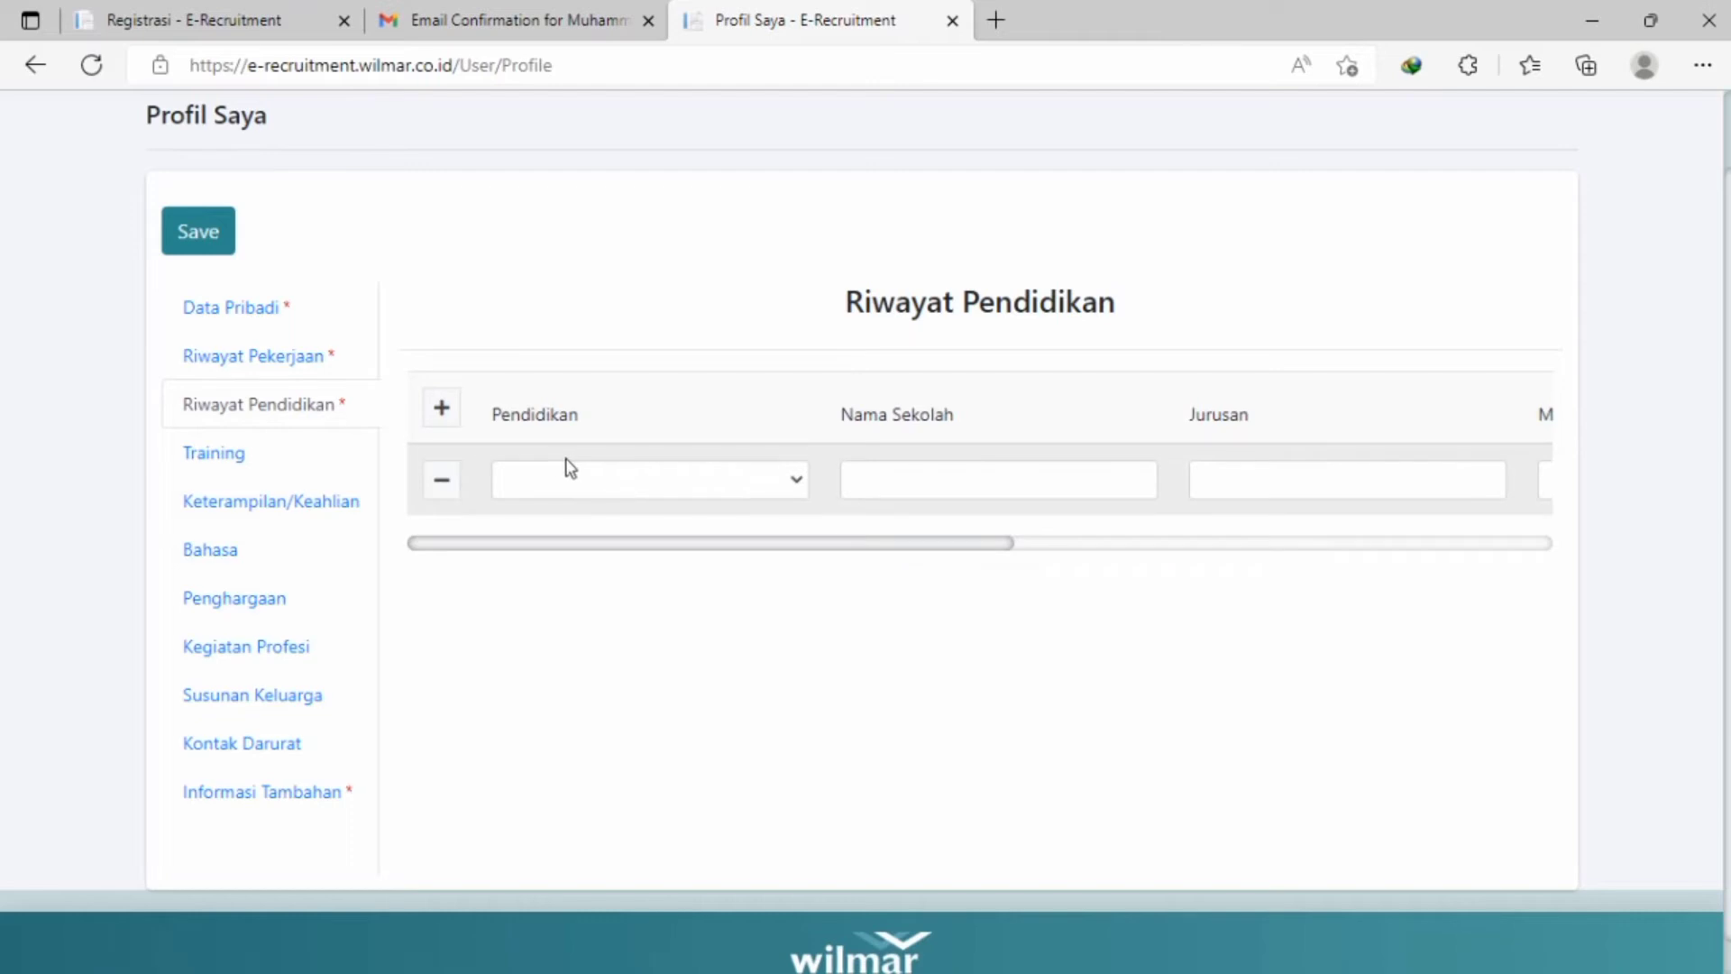
{"action": "left_click", "coordinate": [603, 491]}
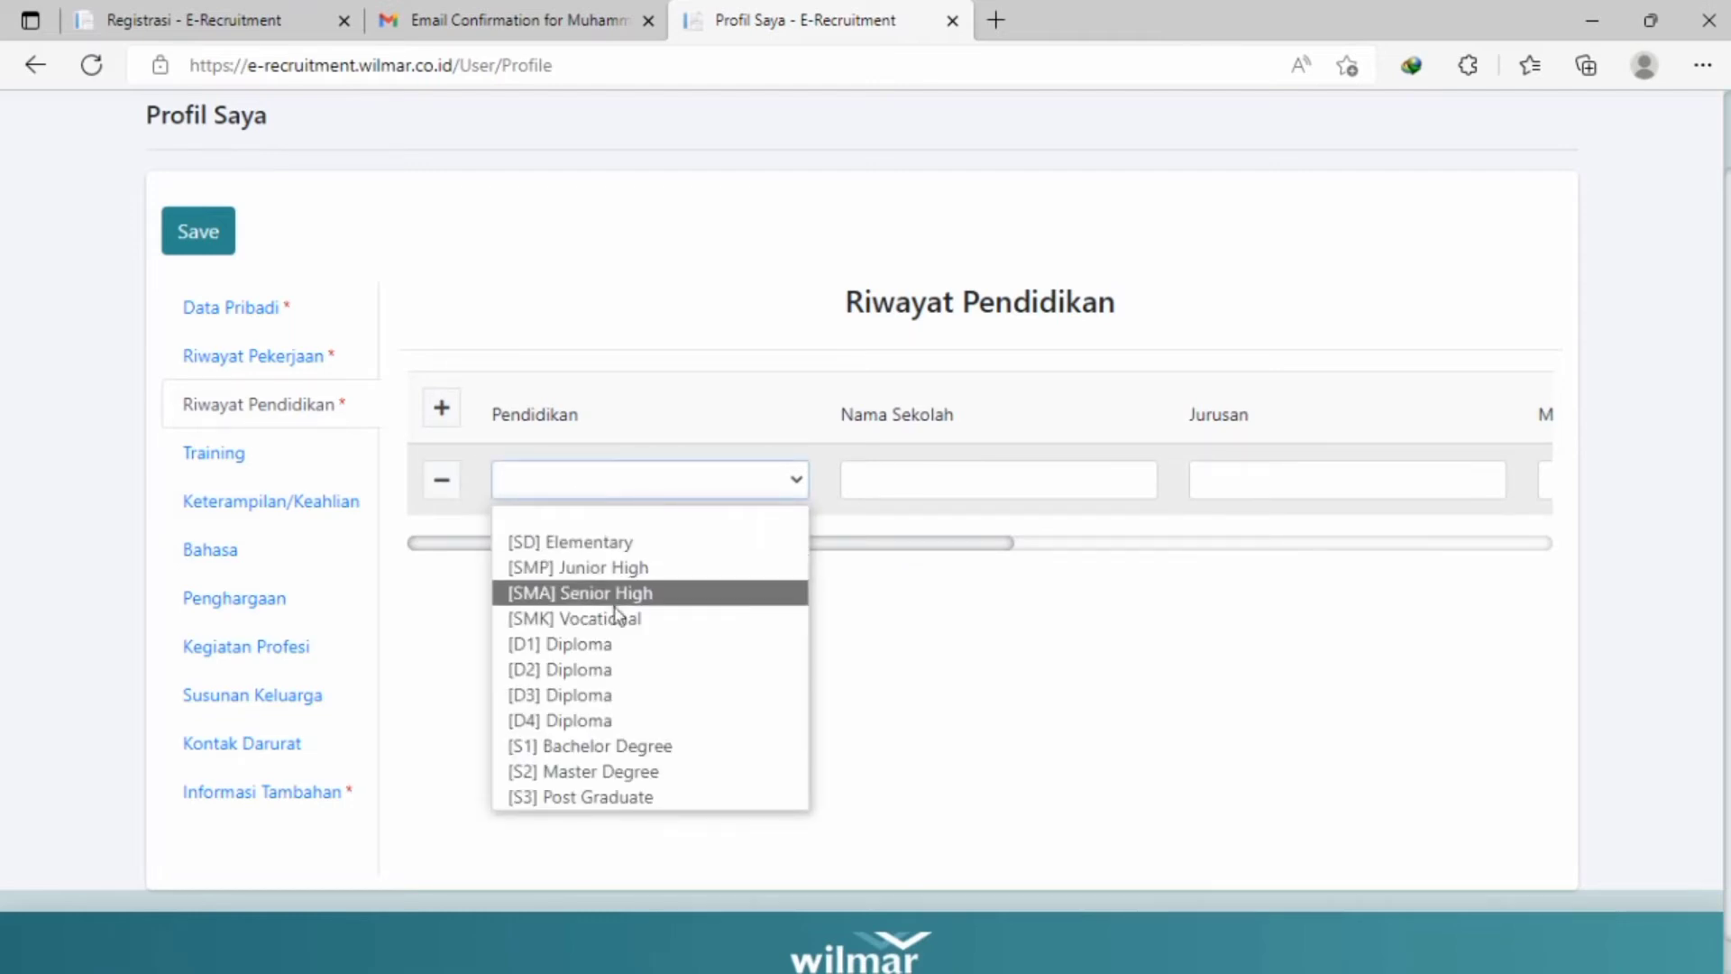
{"action": "left_click", "coordinate": [591, 694]}
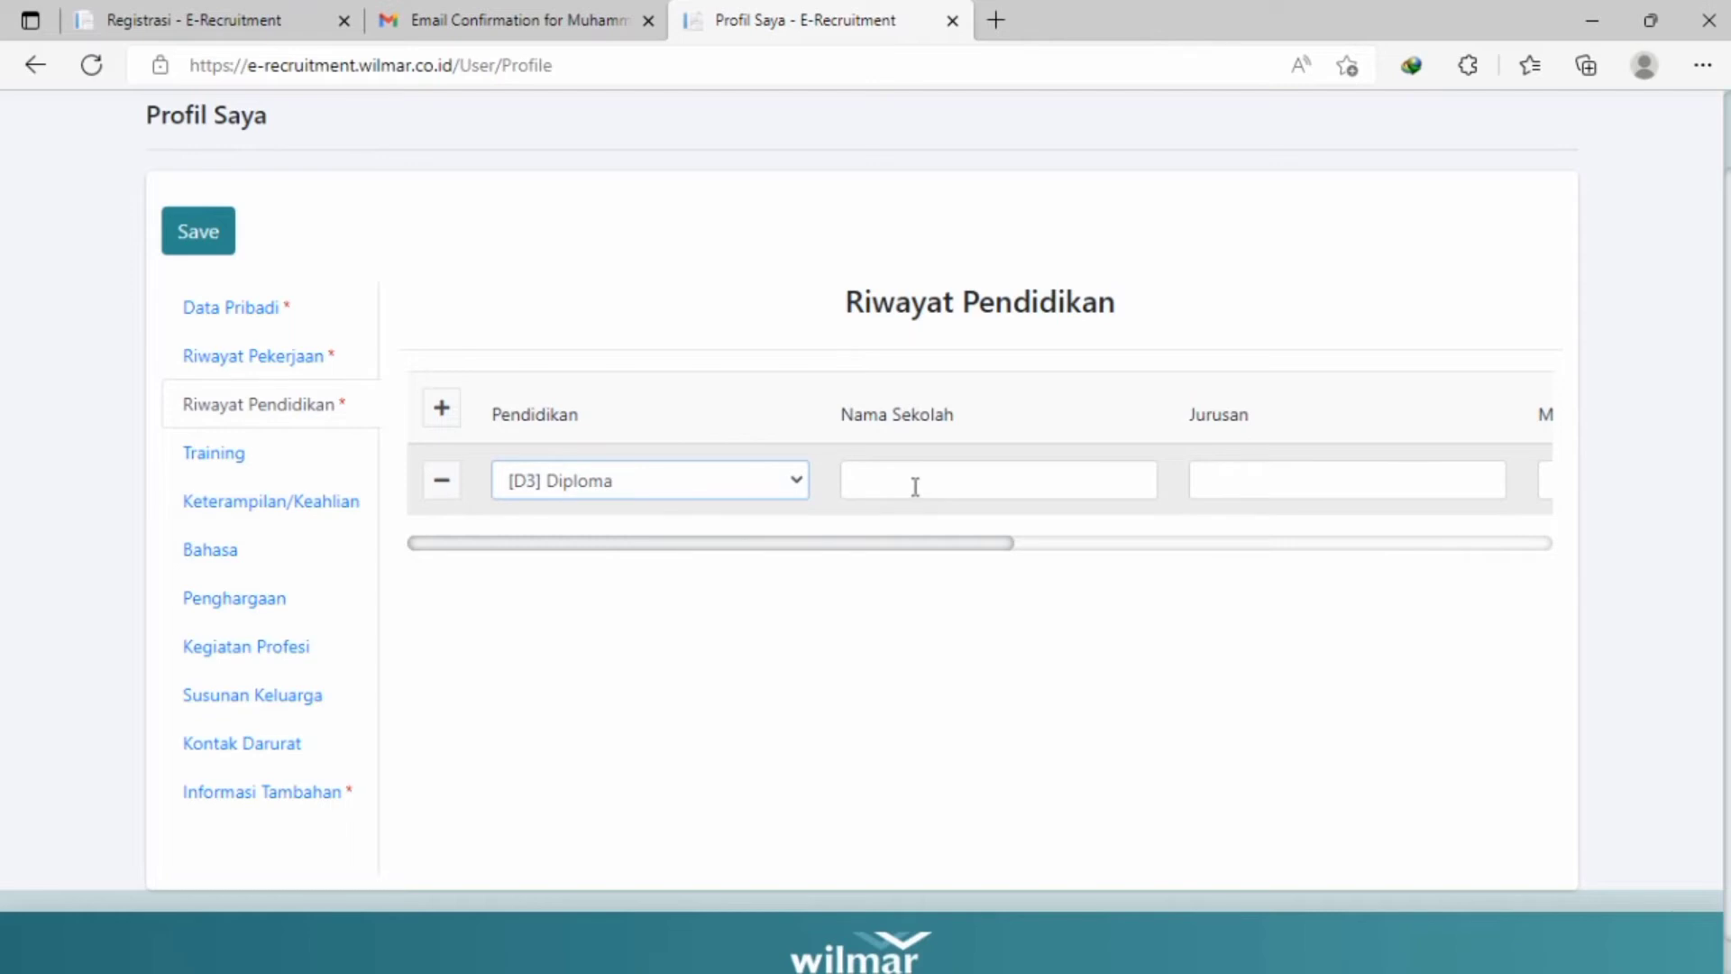
{"action": "left_click_drag", "start_coordinate": [986, 568], "coordinate": [1527, 568]}
Add an empty entry row to the Training section and another to the Keterampilan/Keahlian section.
{"action": "left_click", "coordinate": [204, 463]}
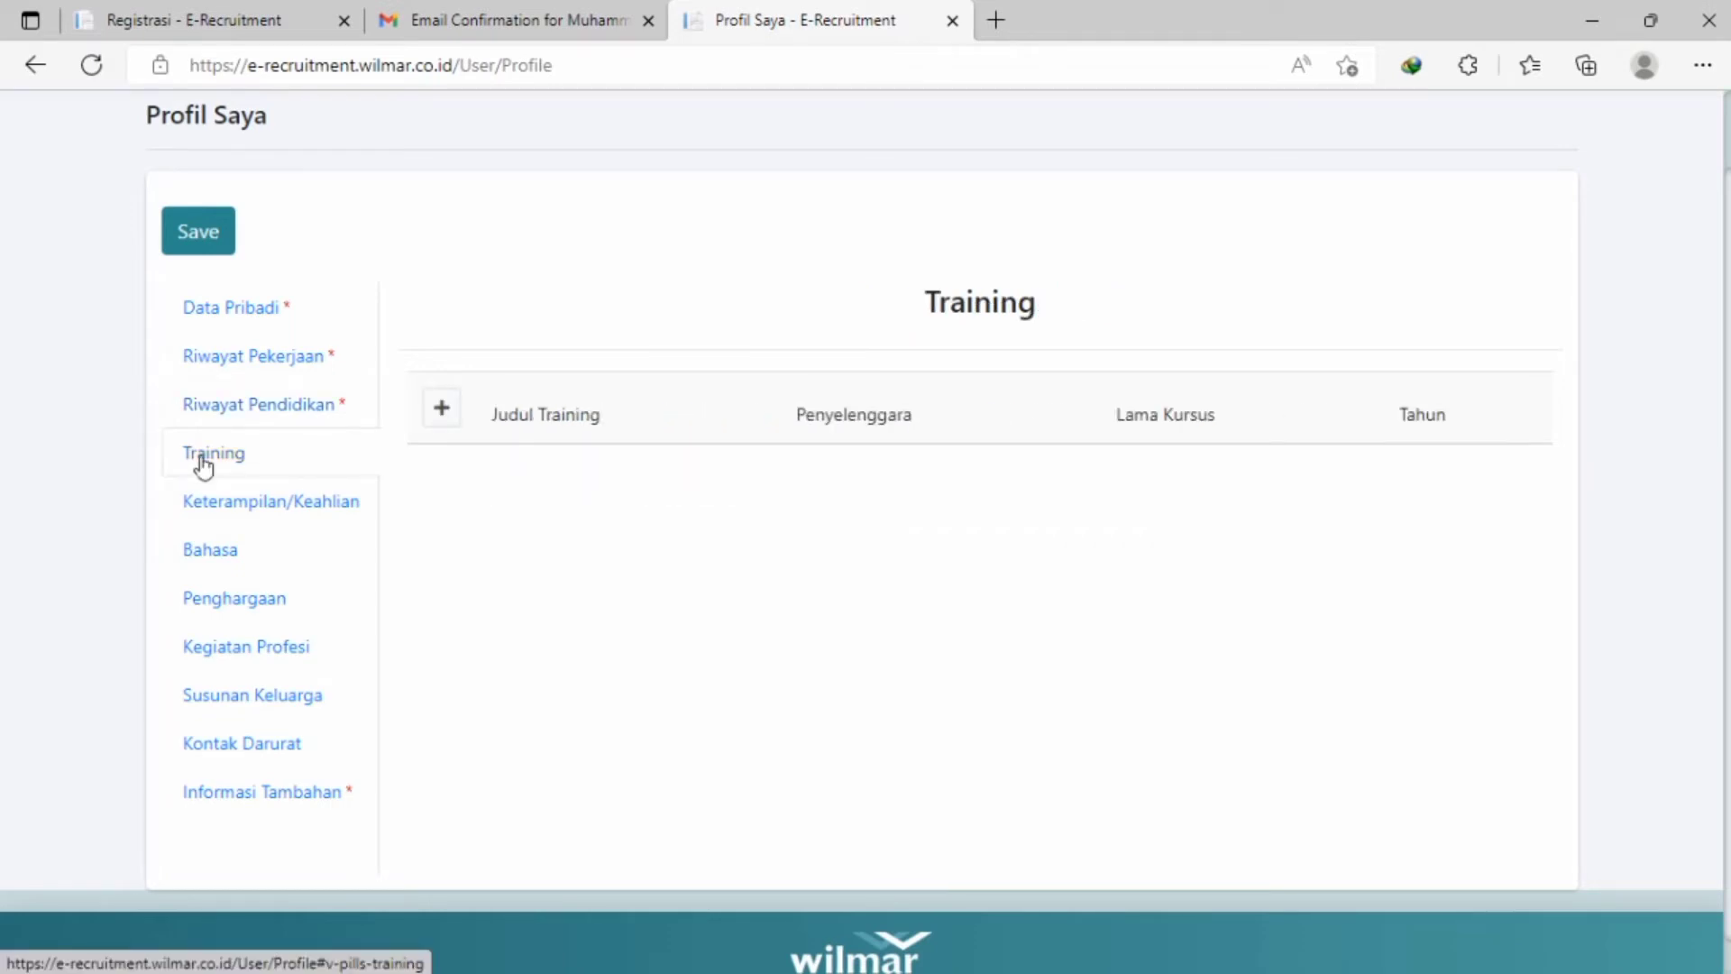
{"action": "left_click", "coordinate": [441, 410]}
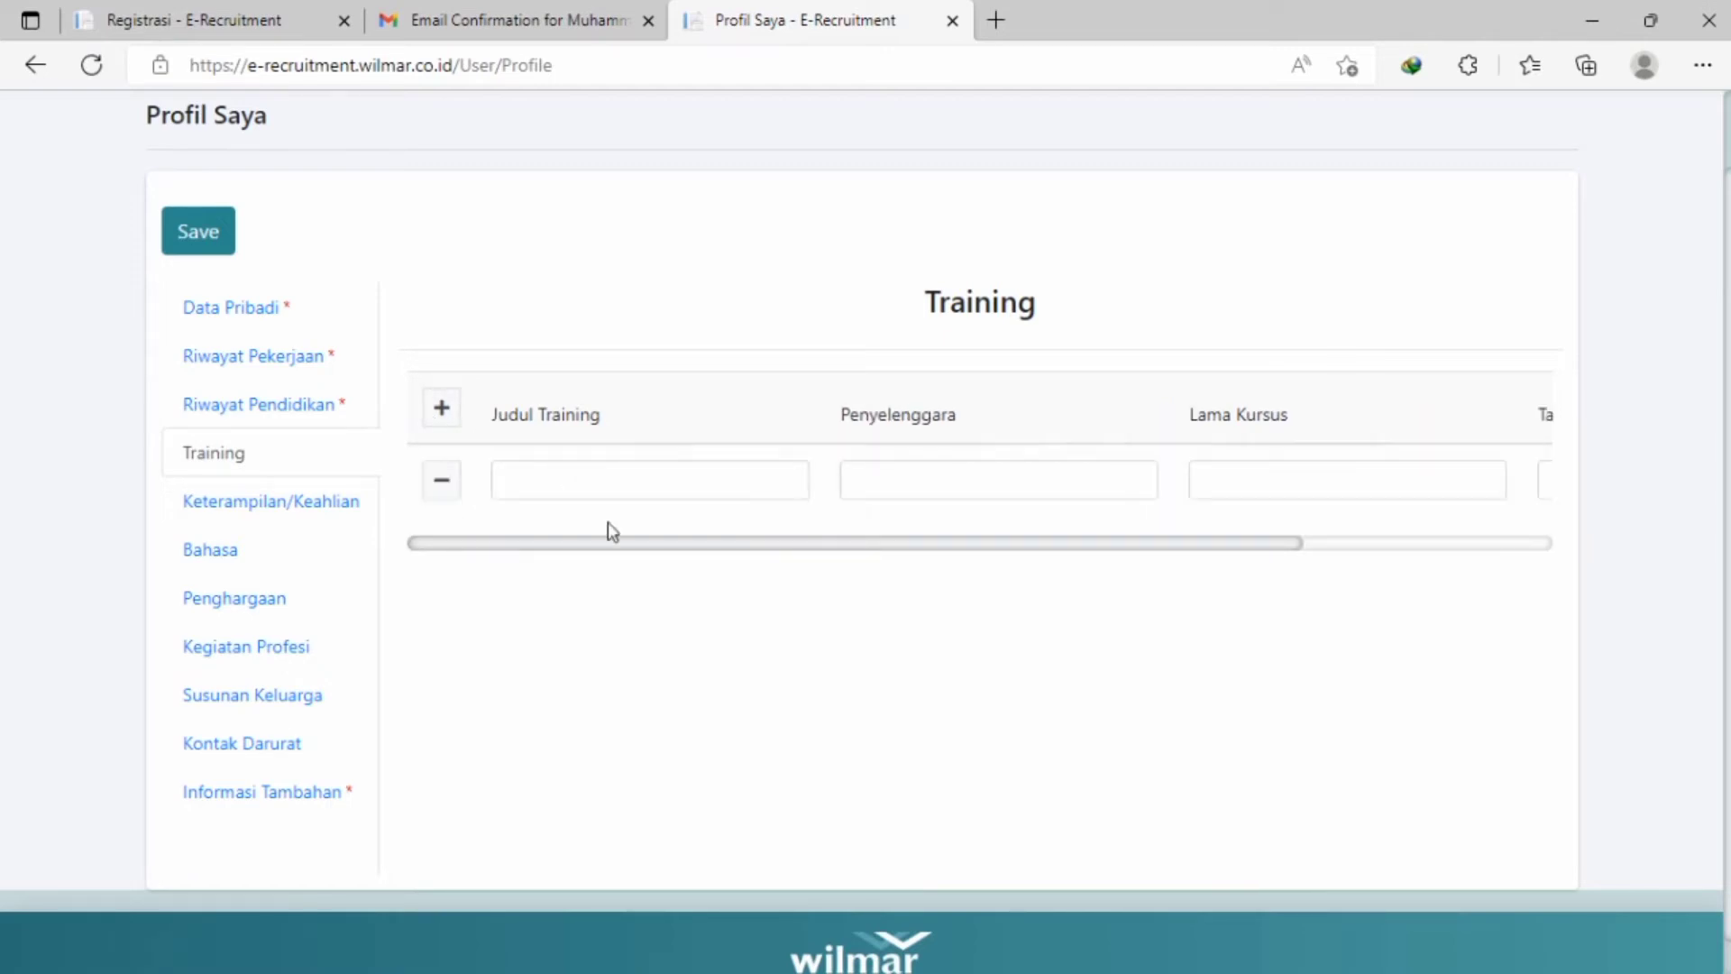
{"action": "left_click_drag", "start_coordinate": [641, 545], "coordinate": [901, 564]}
{"action": "left_click", "coordinate": [324, 504]}
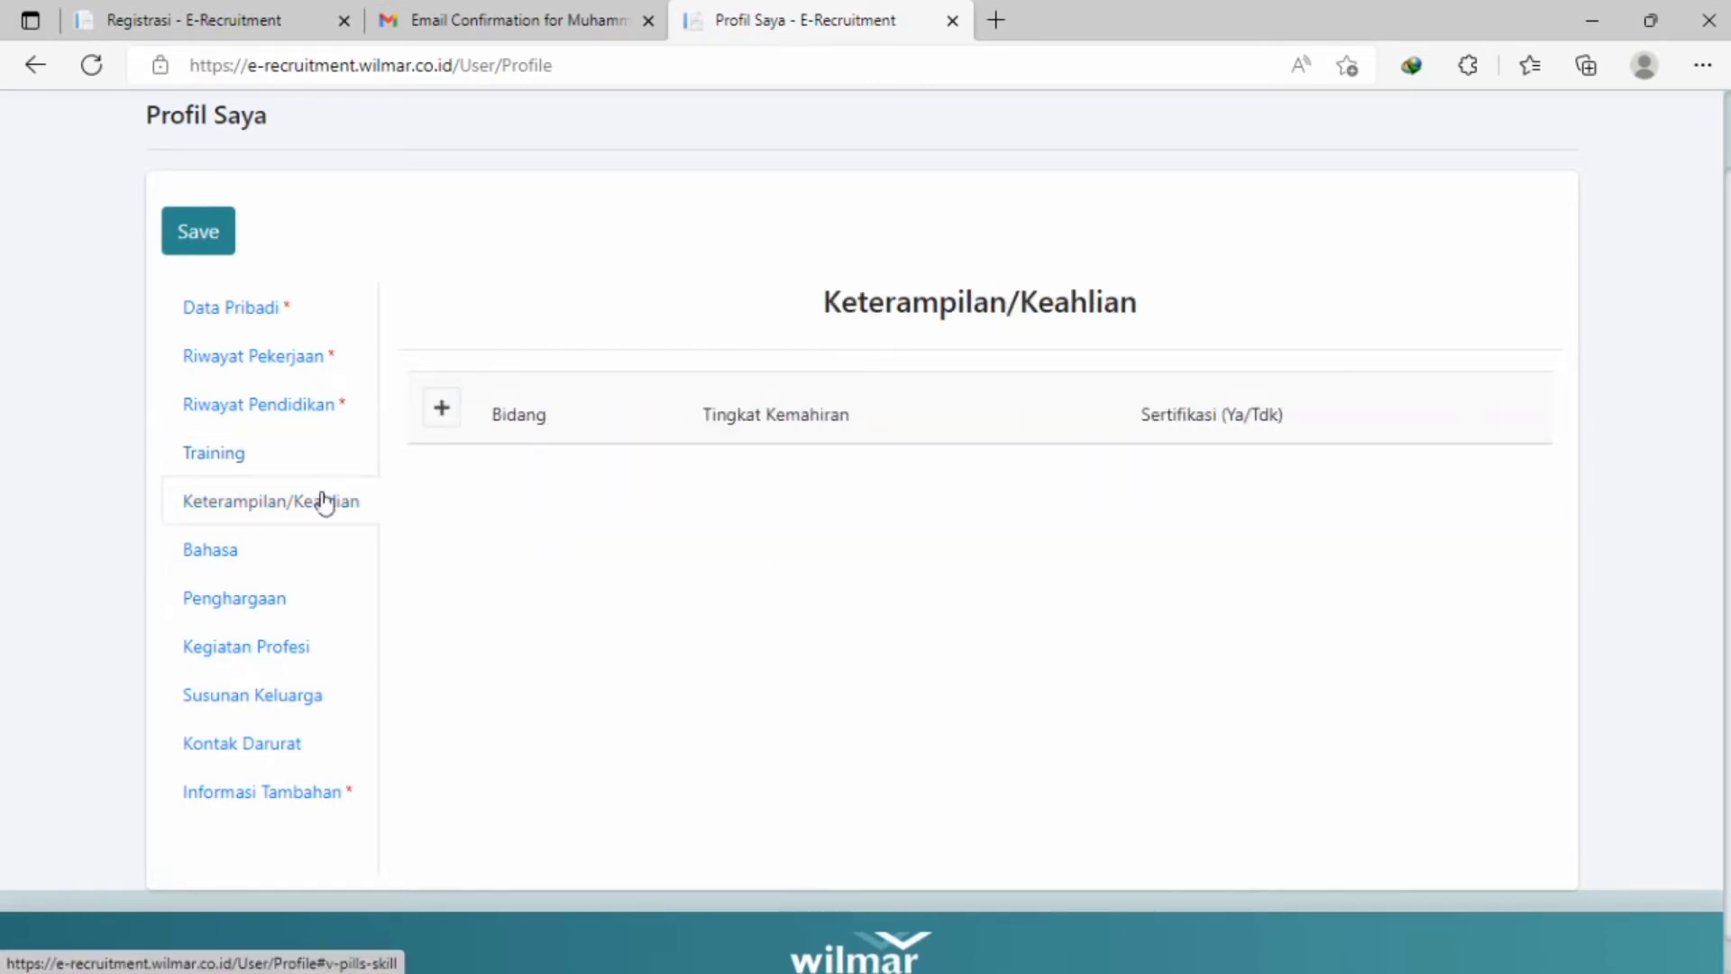
{"action": "left_click", "coordinate": [442, 413]}
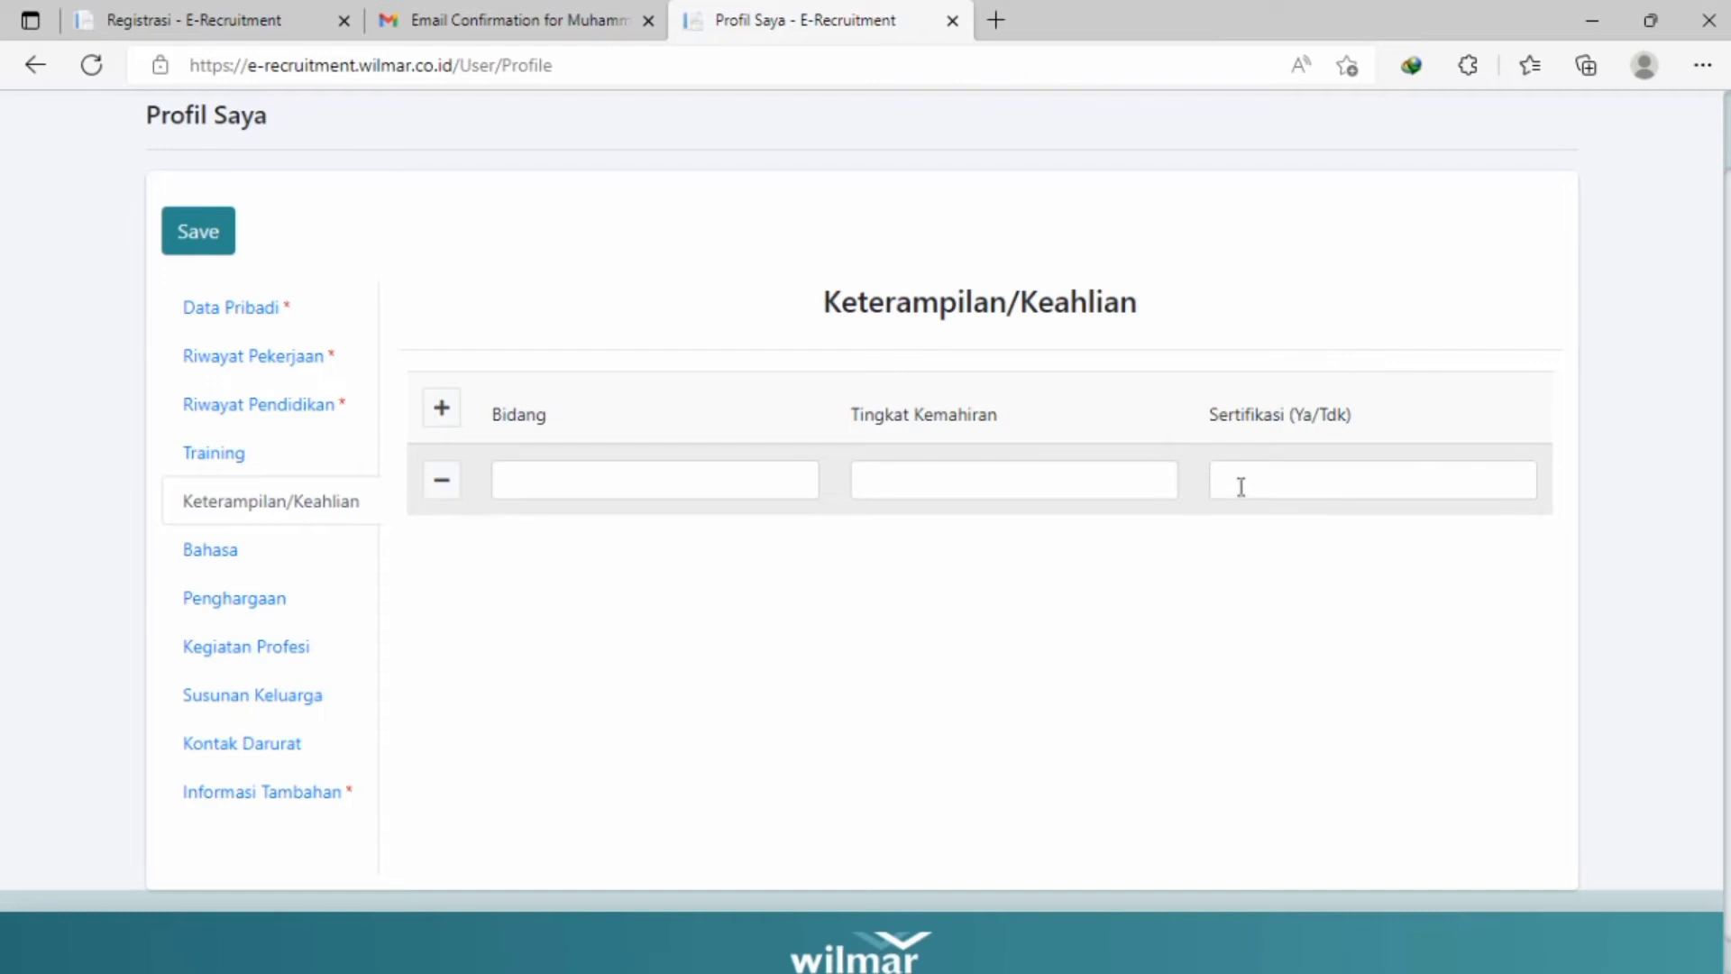
Add an empty row to the Bahasa section and look through its available languages without choosing one.
{"action": "left_click", "coordinate": [239, 555]}
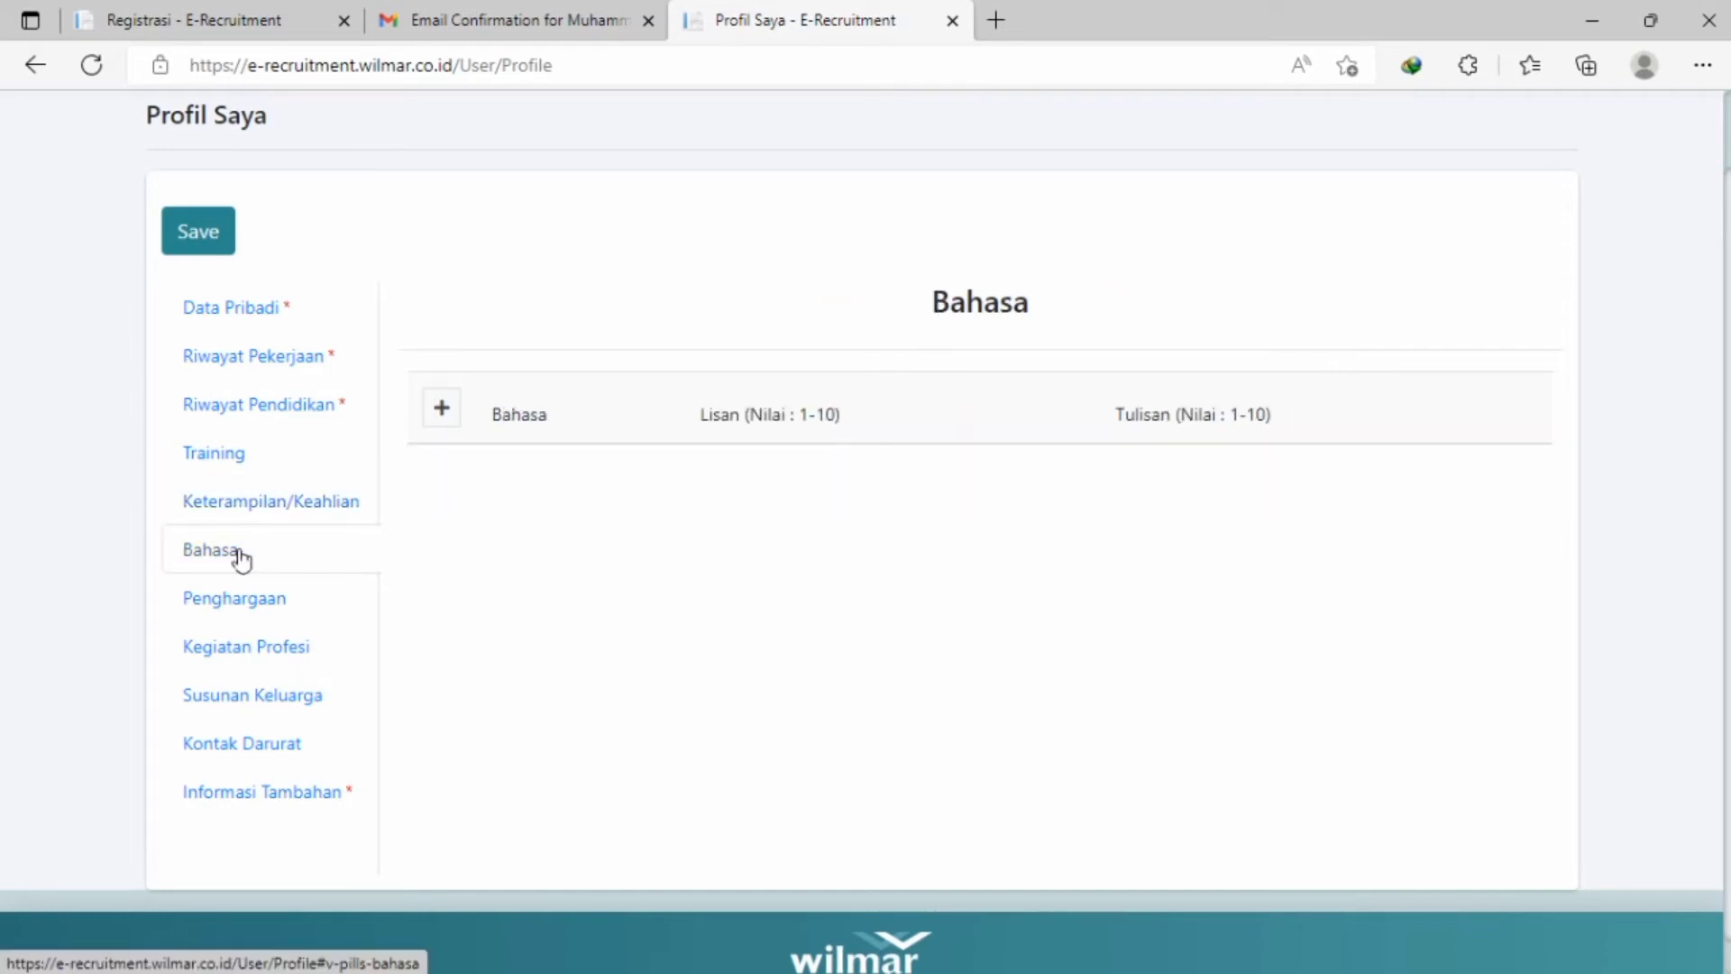
{"action": "left_click", "coordinate": [441, 414]}
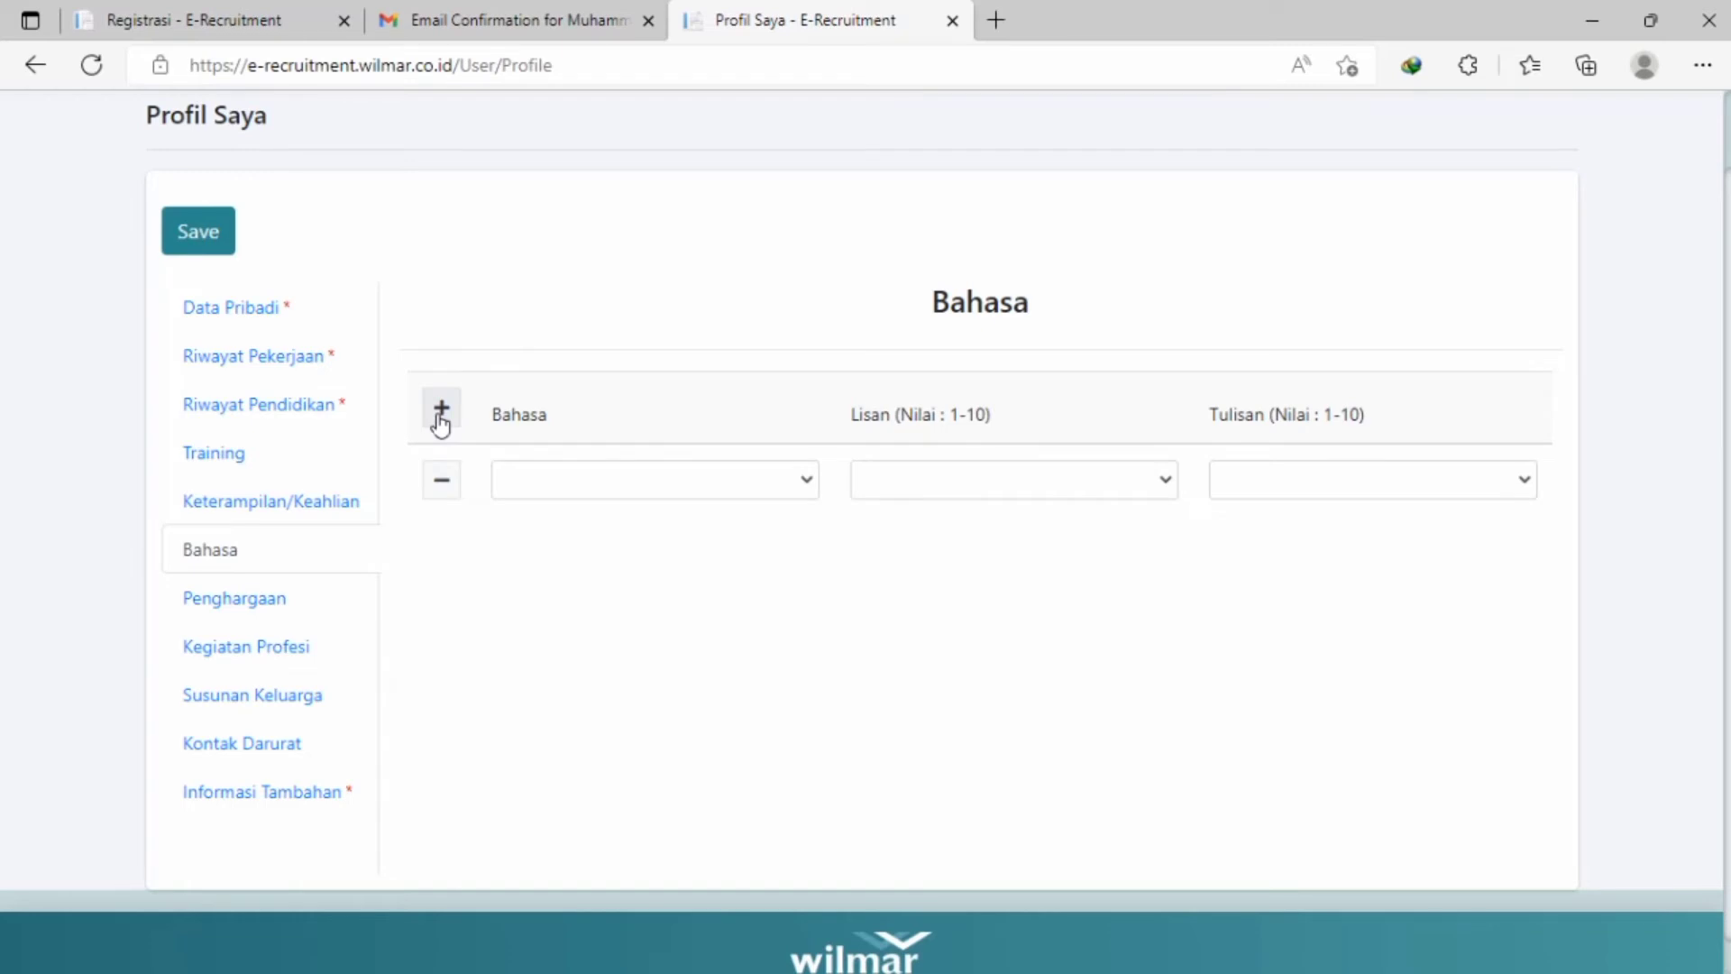
{"action": "left_click", "coordinate": [573, 479]}
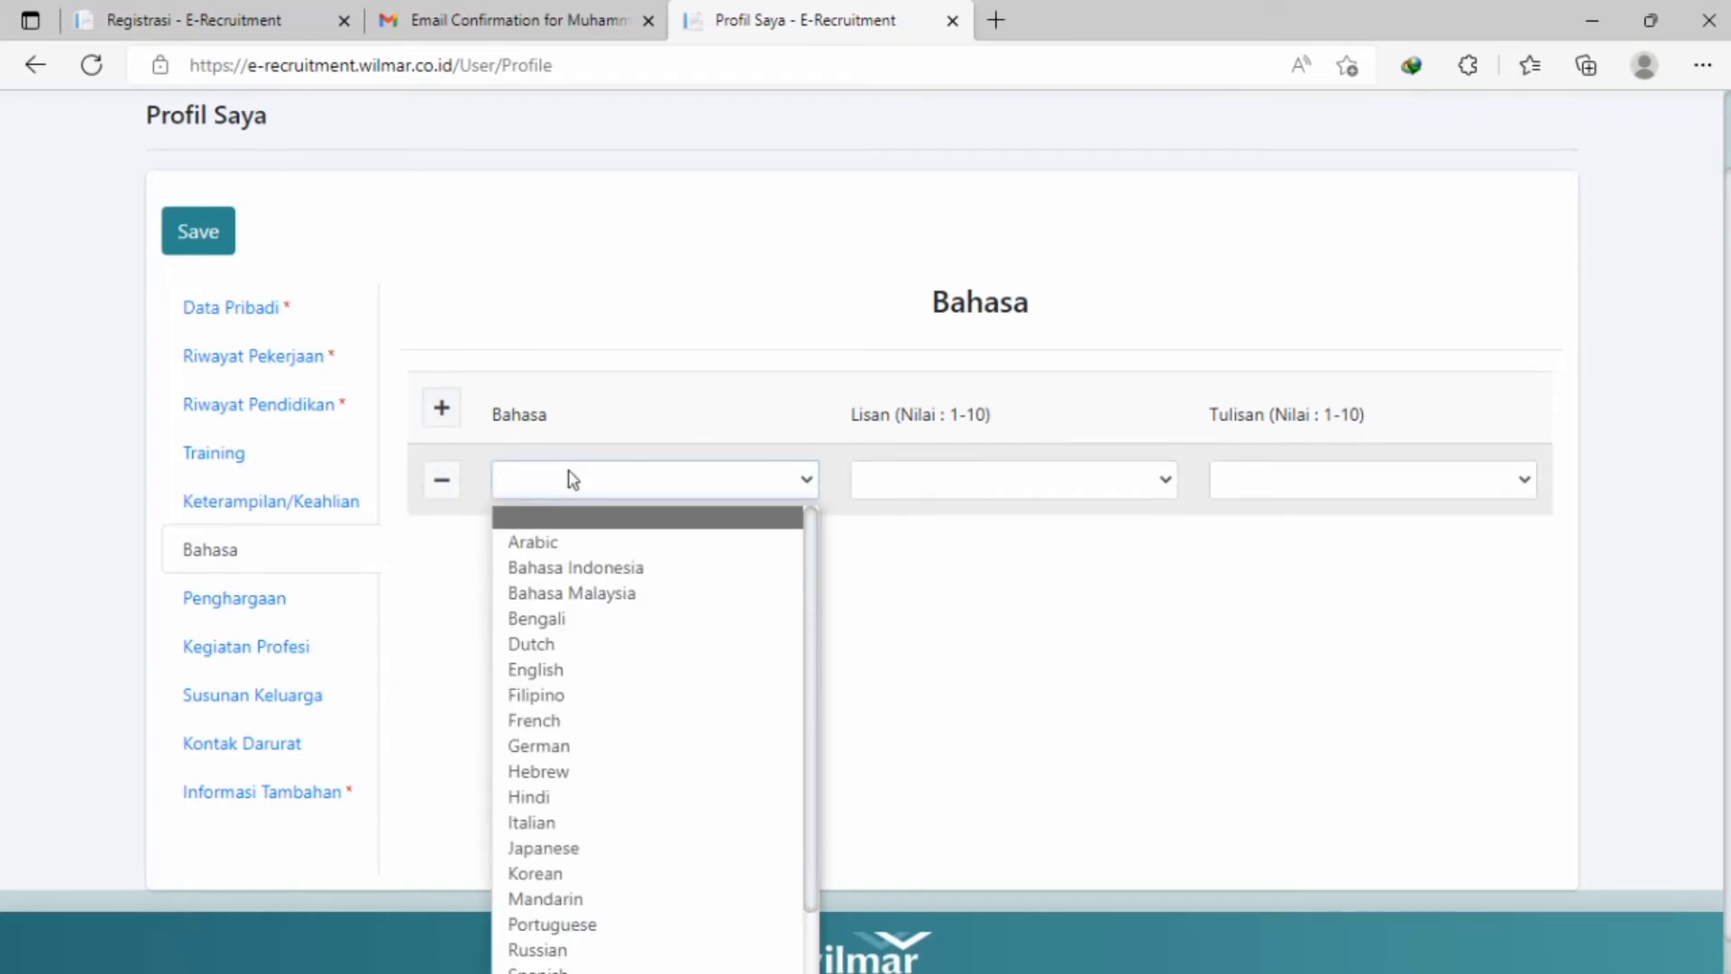
{"action": "left_click", "coordinate": [1080, 433]}
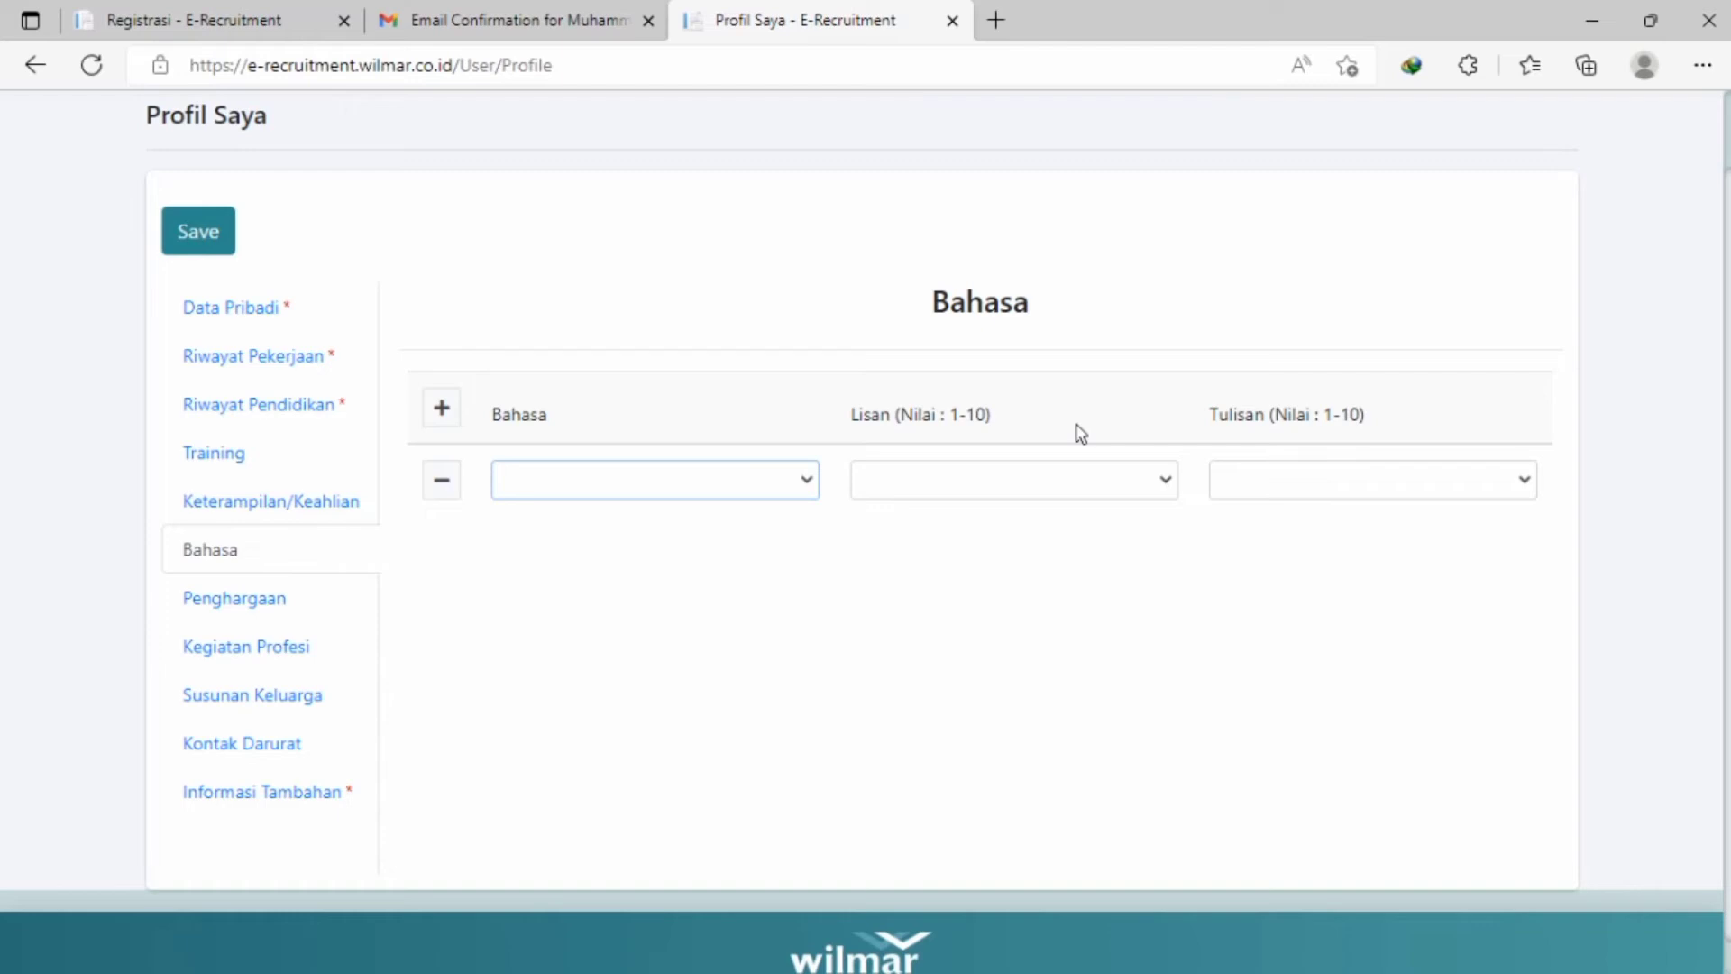
Add an empty entry row to the Penghargaan section and another to the Kegiatan Profesi section.
{"action": "left_click", "coordinate": [304, 610]}
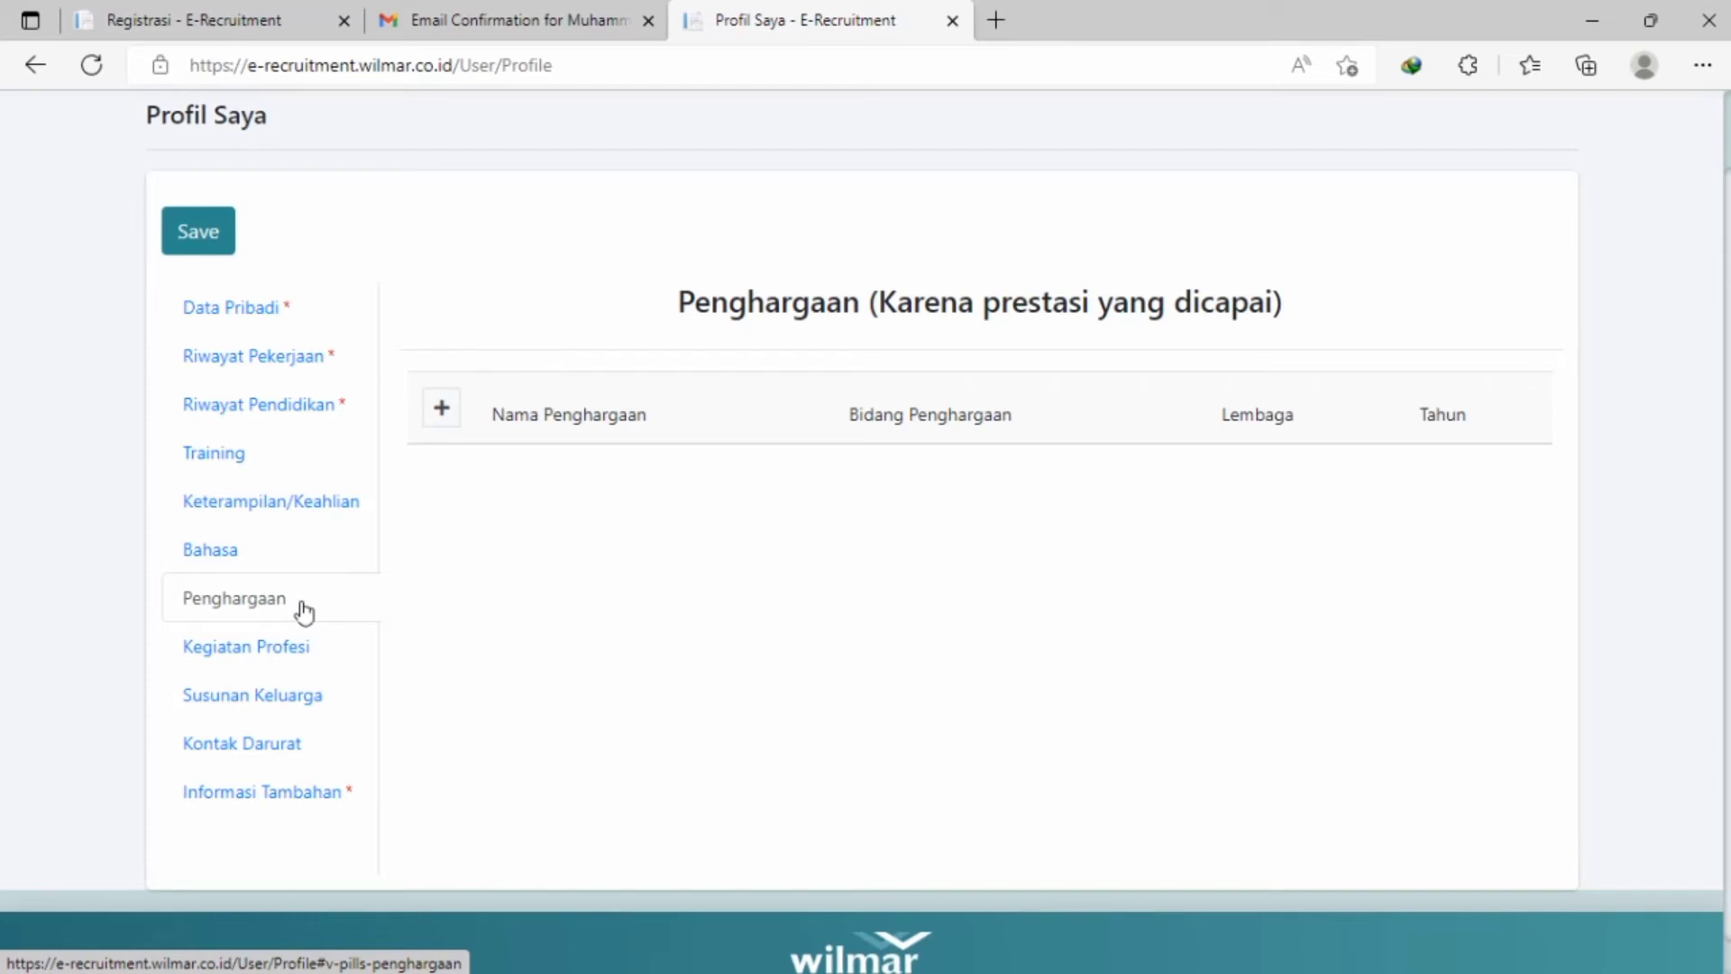
{"action": "left_click", "coordinate": [440, 410]}
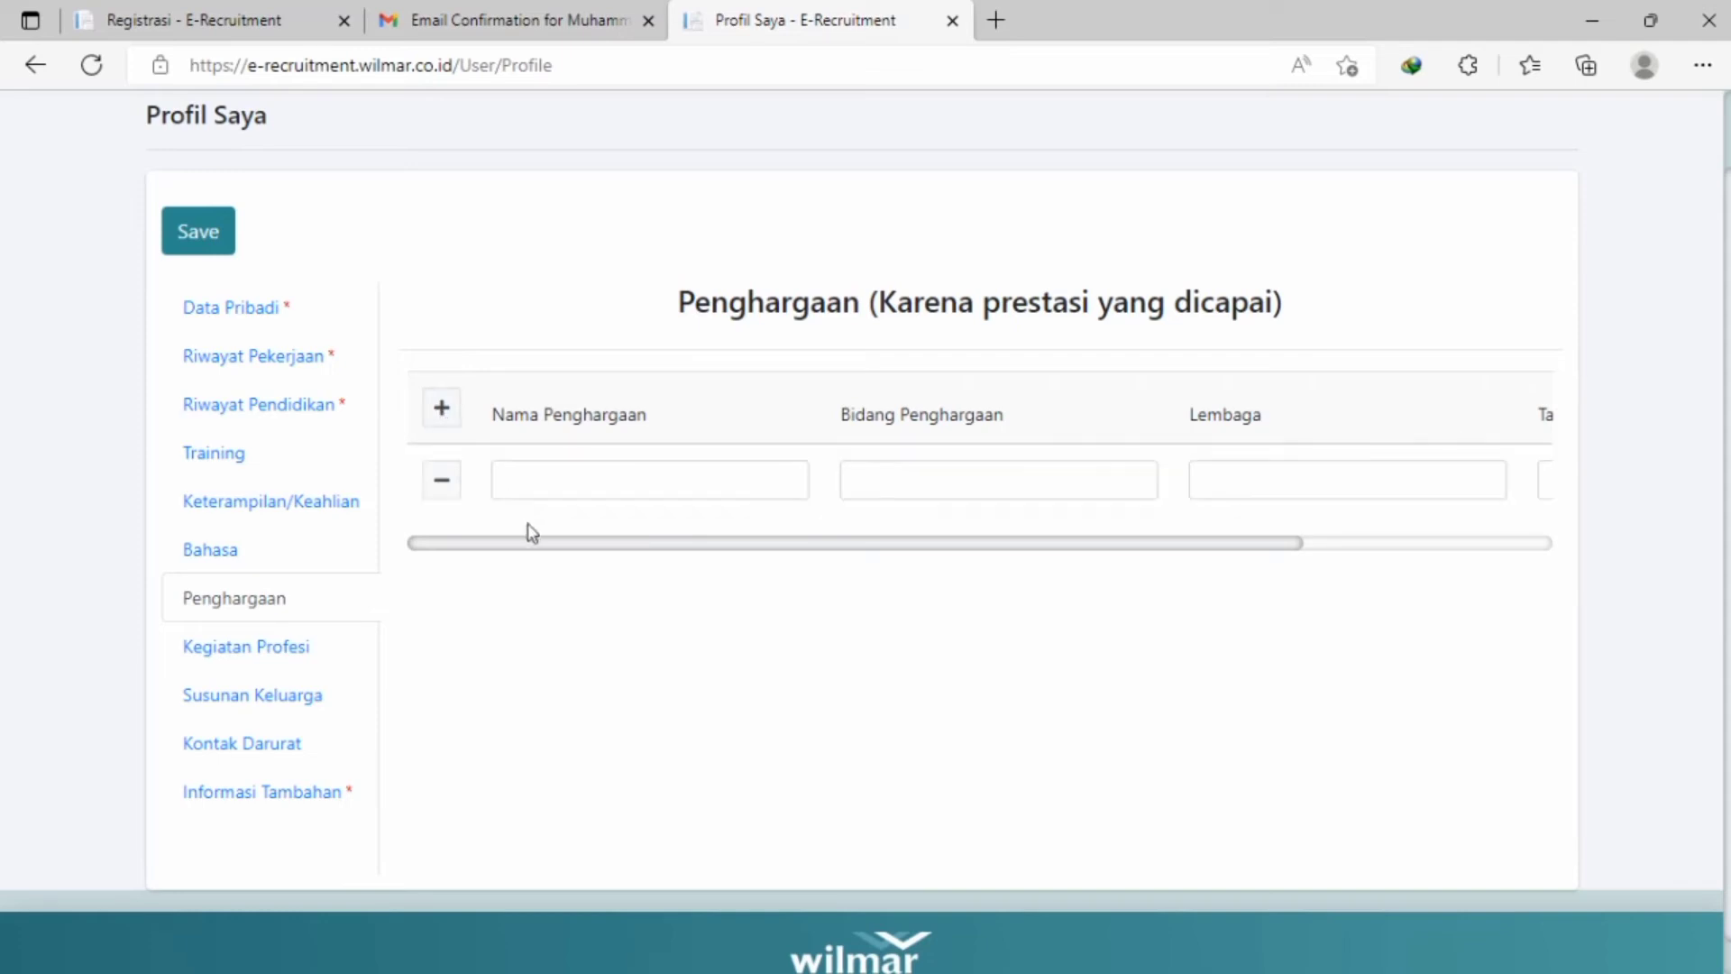
{"action": "left_click_drag", "start_coordinate": [546, 542], "coordinate": [815, 587]}
{"action": "left_click", "coordinate": [307, 653]}
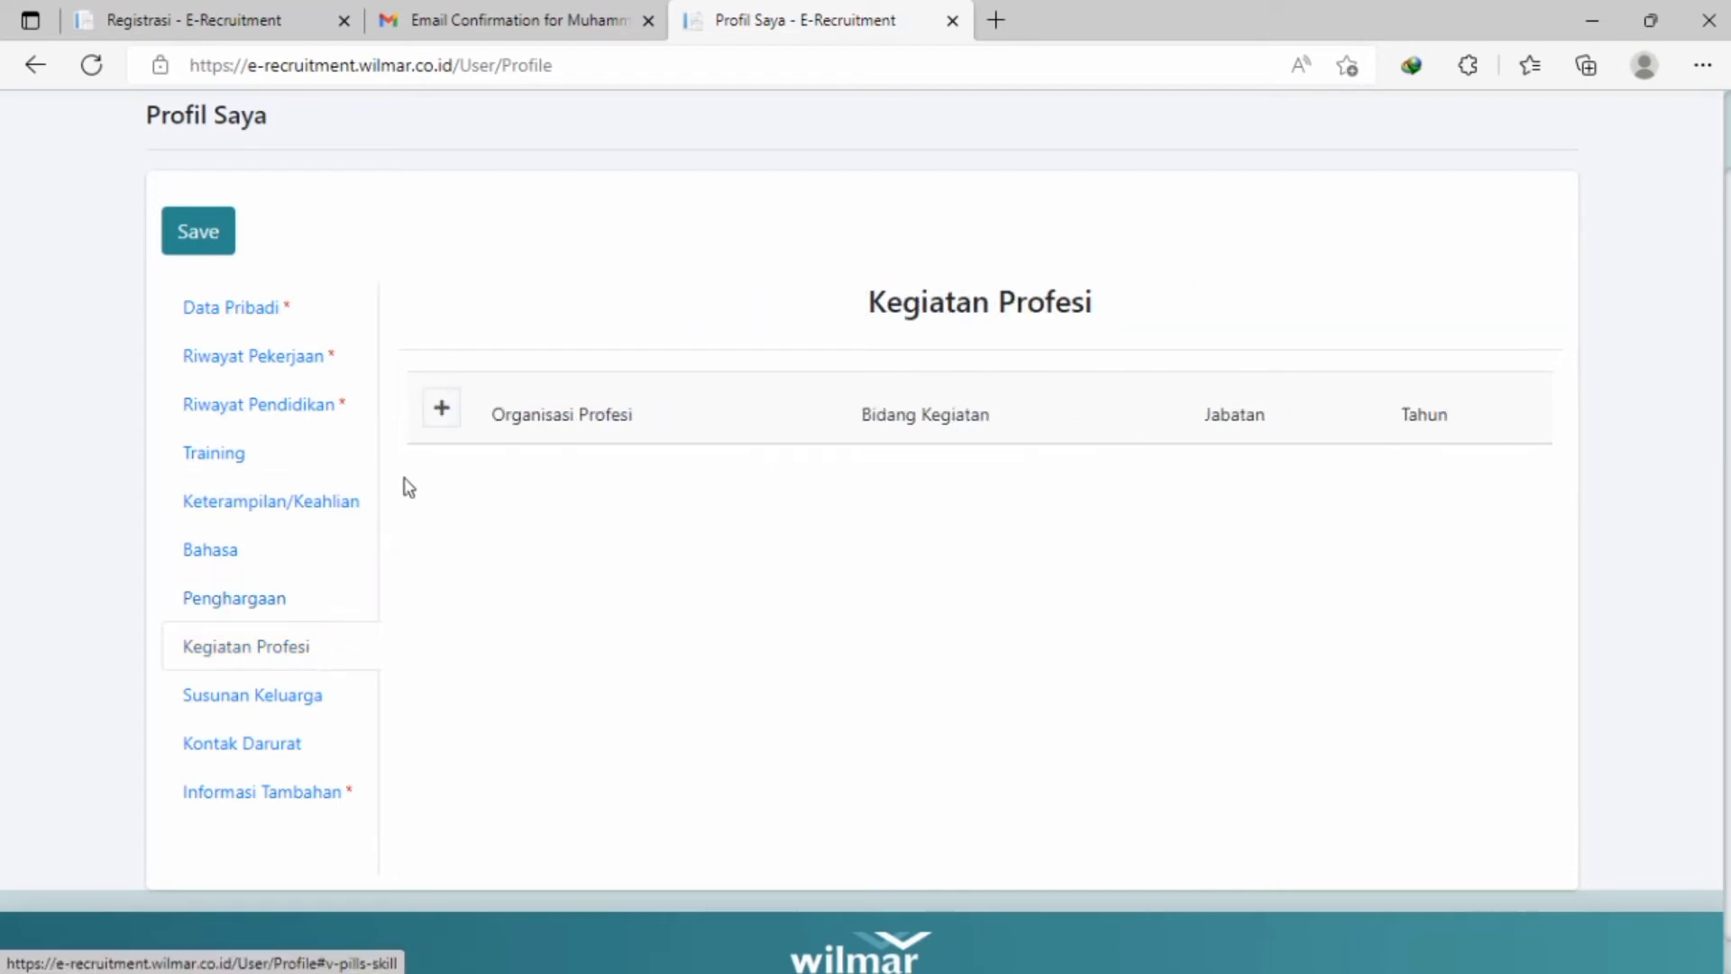
{"action": "left_click", "coordinate": [447, 419]}
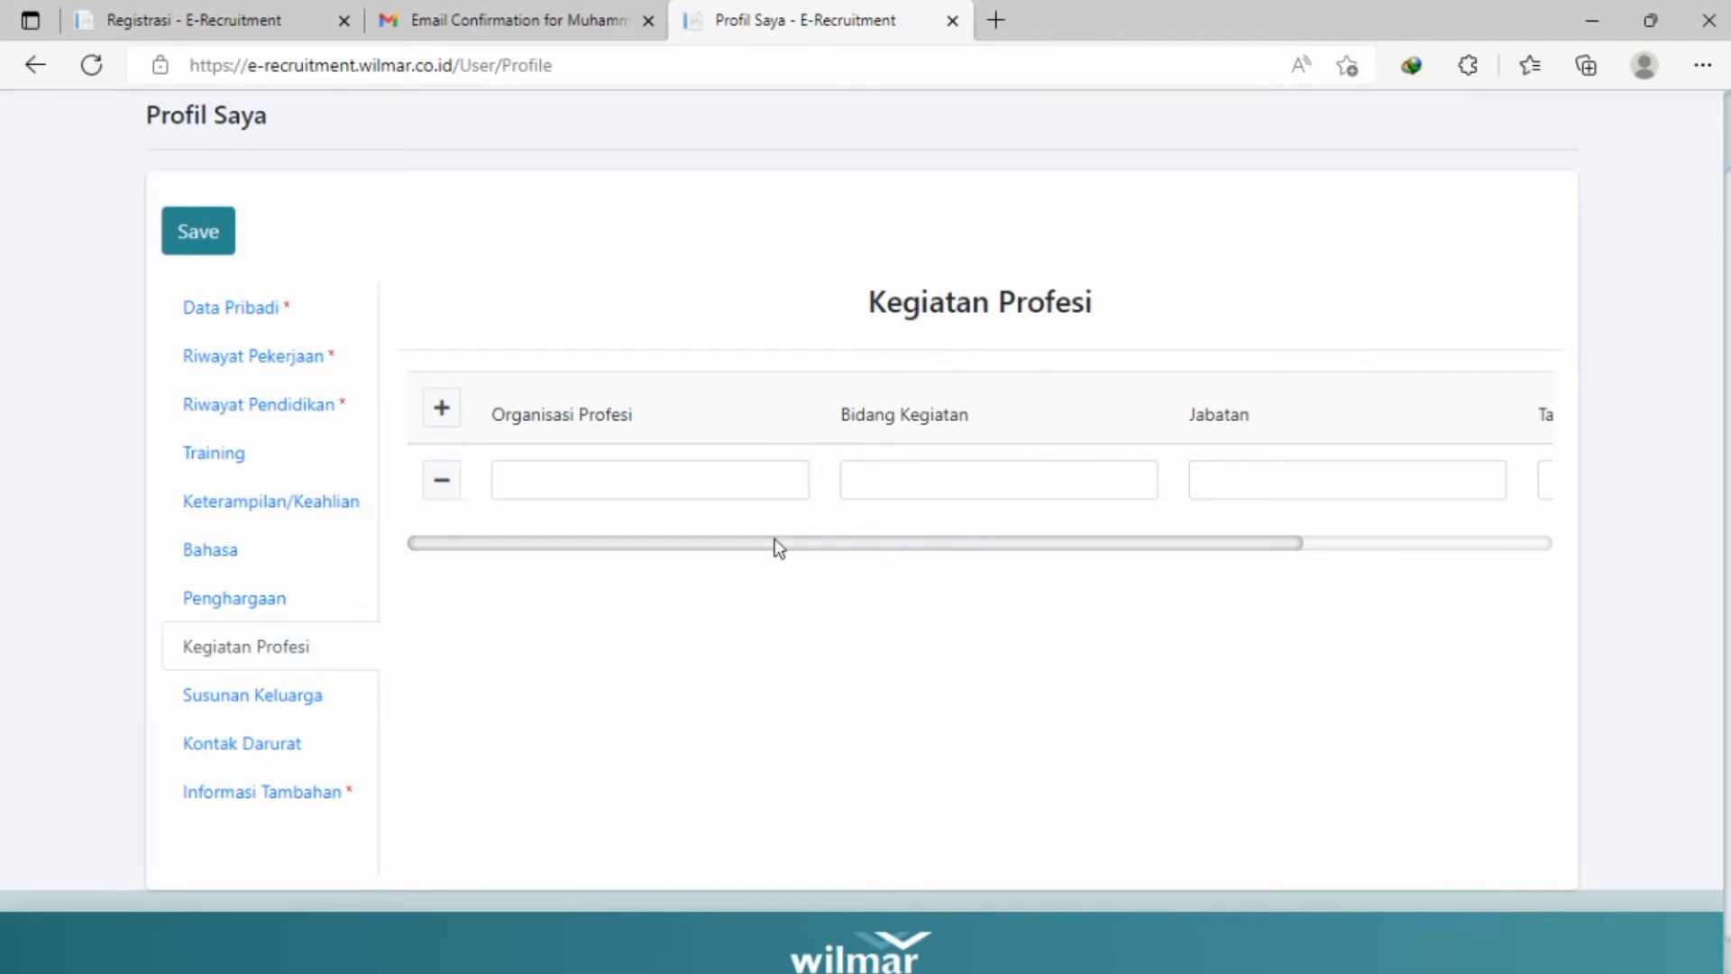
View the remaining Kegiatan Profesi columns, and add an empty Susunan Keluarga row, looking through its family relationship options and other columns.
{"action": "left_click_drag", "start_coordinate": [780, 548], "coordinate": [1060, 567]}
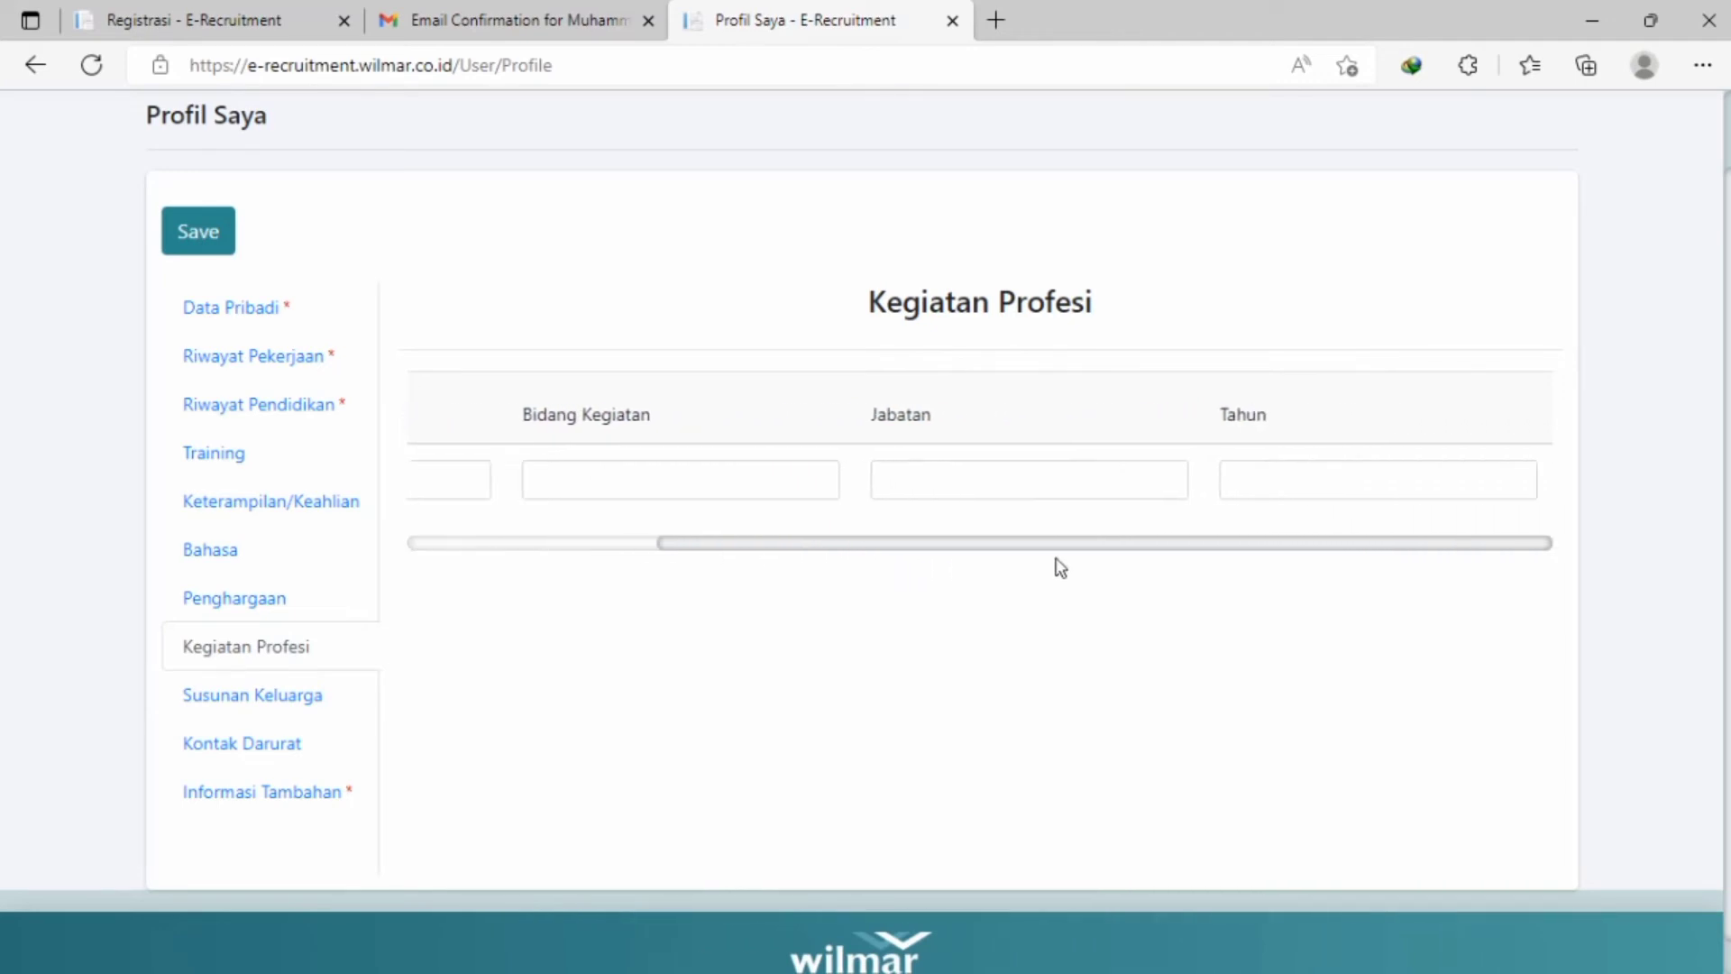
{"action": "left_click", "coordinate": [244, 708]}
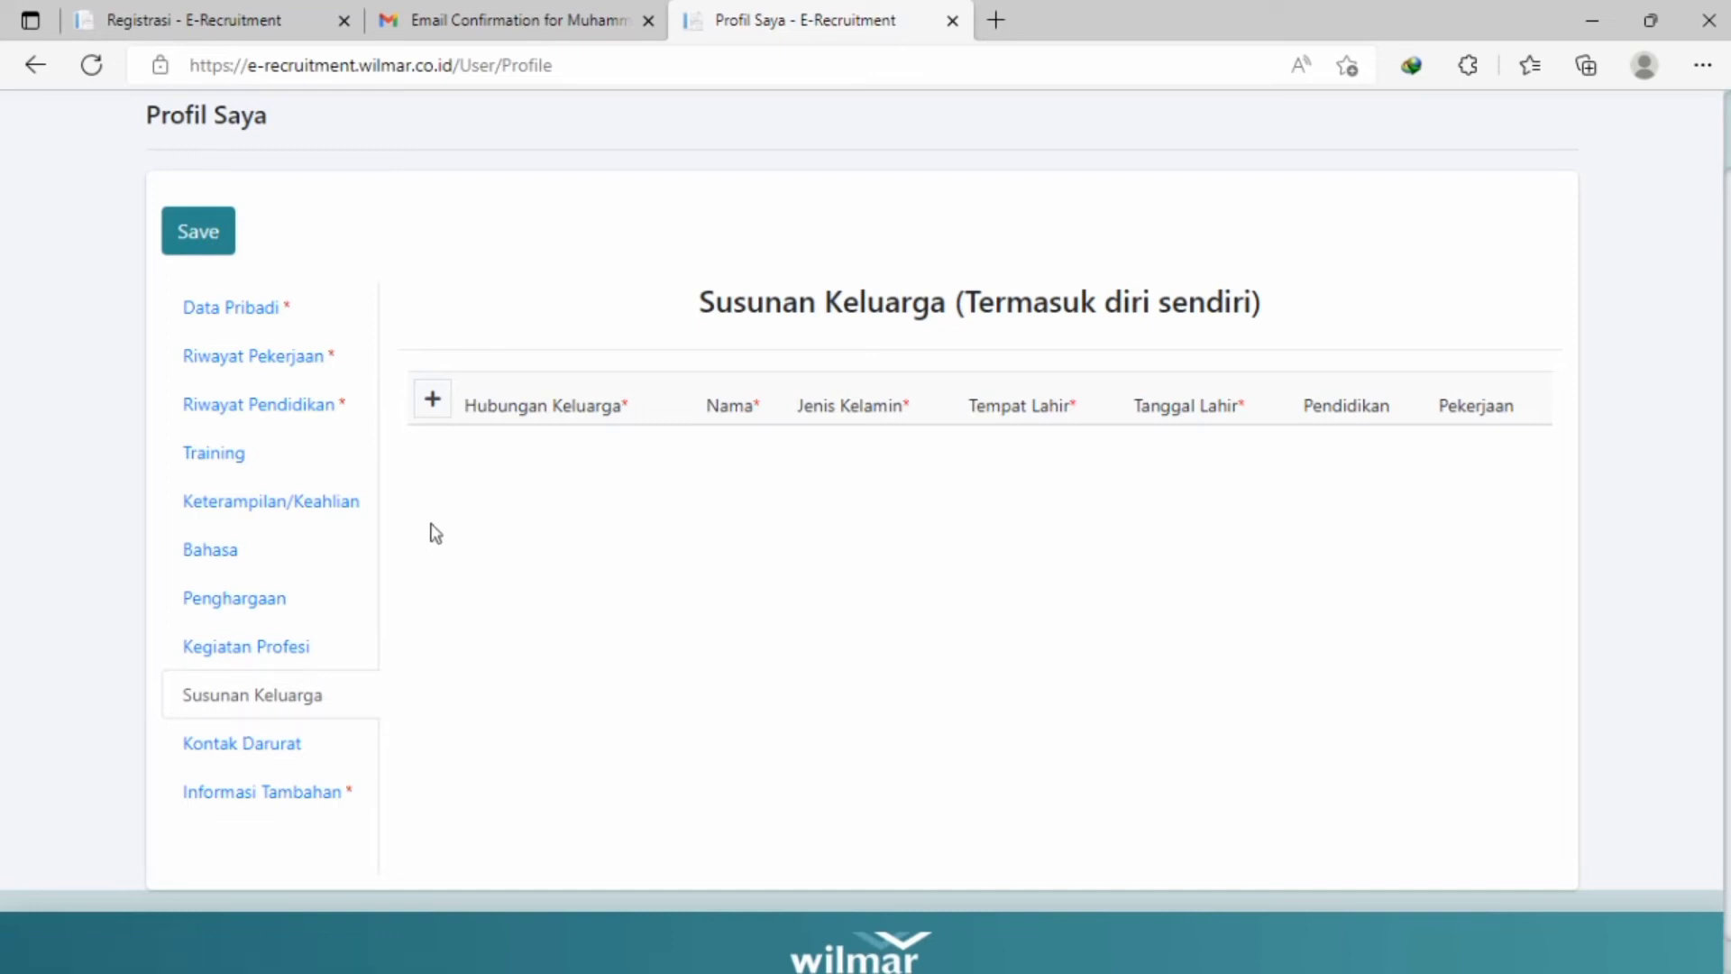
{"action": "left_click", "coordinate": [432, 406]}
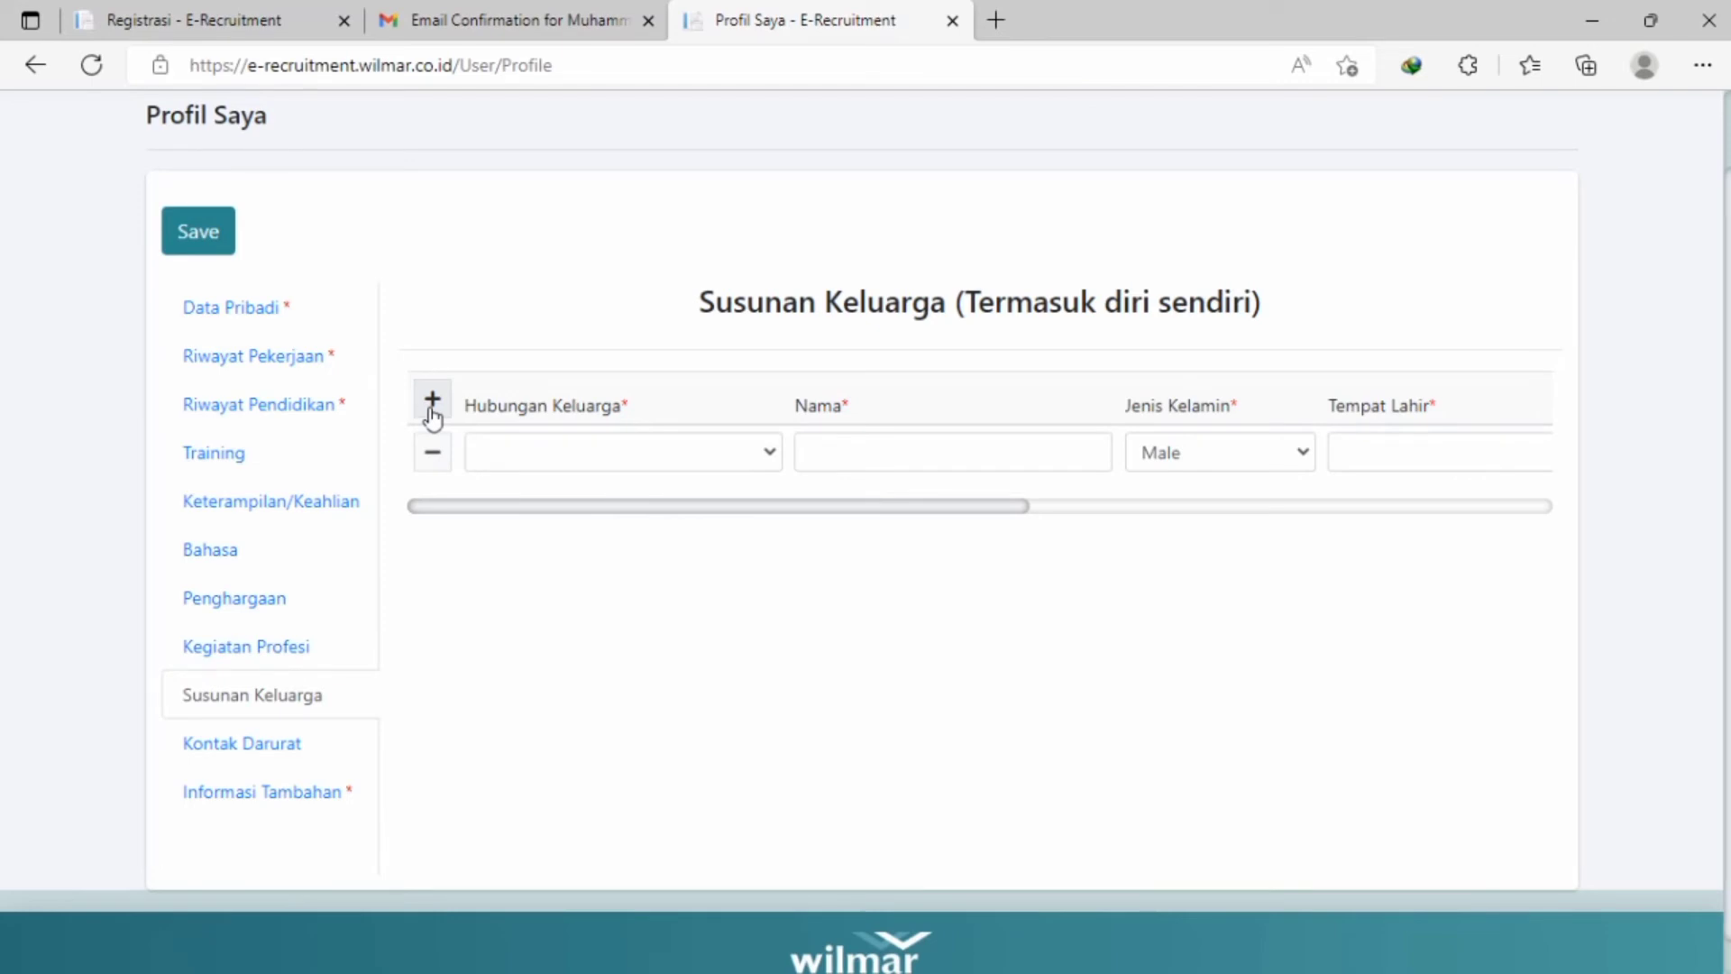
{"action": "left_click", "coordinate": [543, 456]}
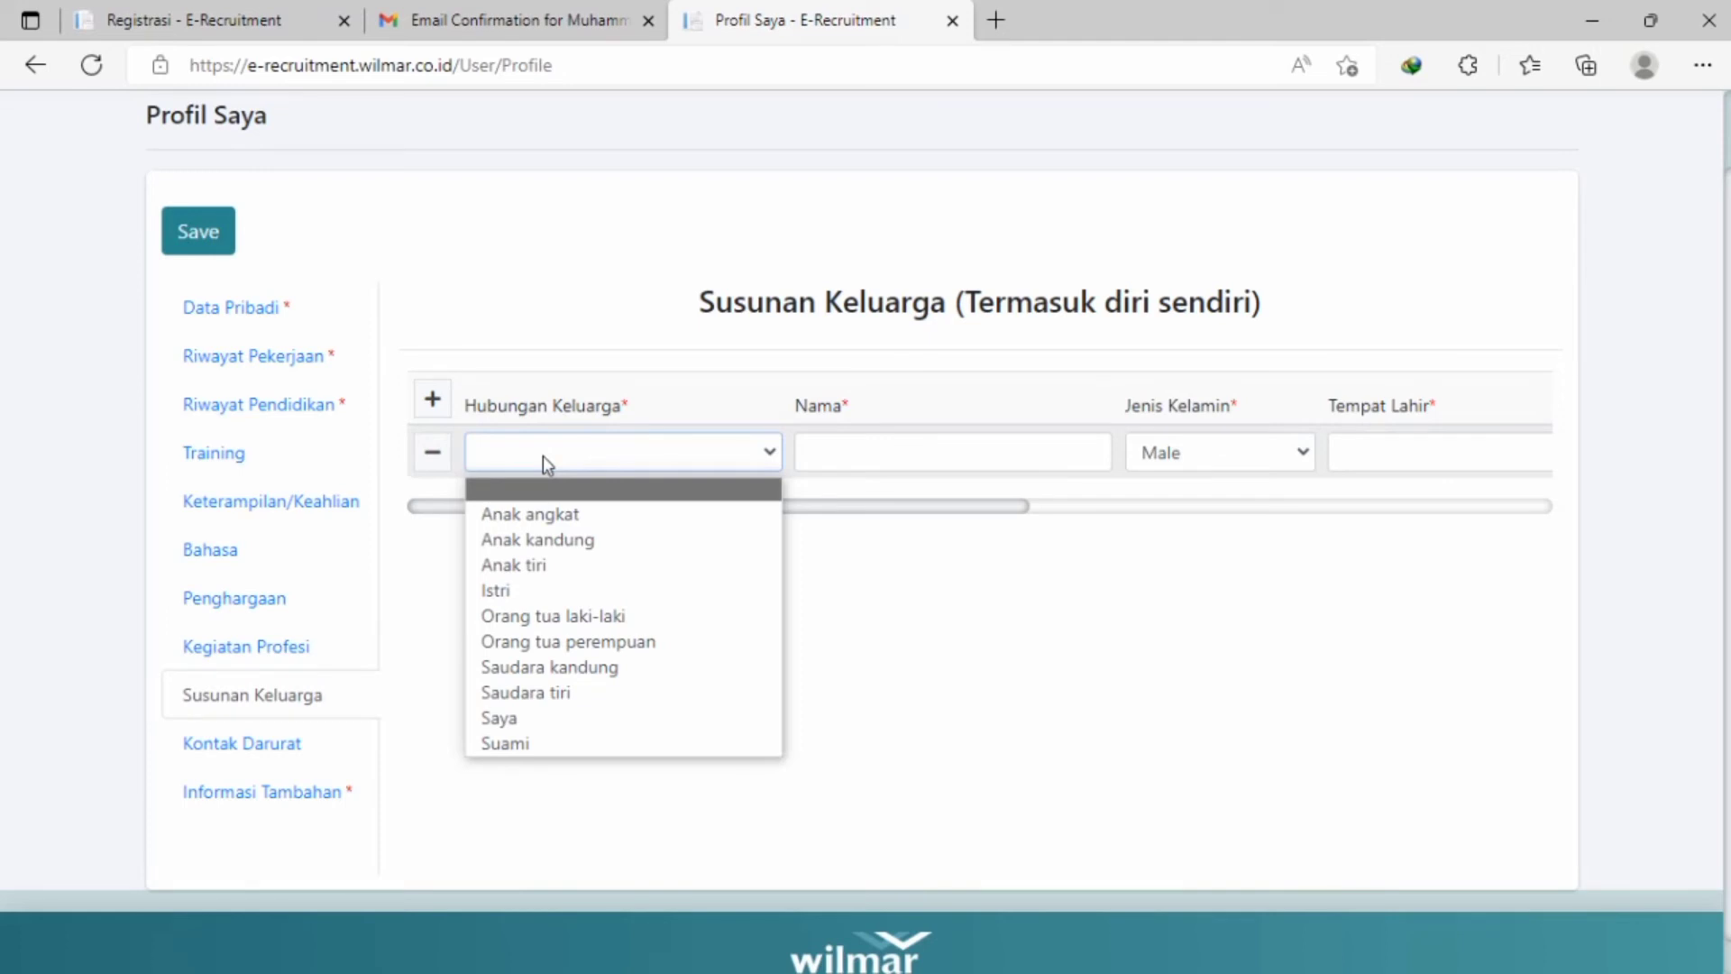
{"action": "left_click", "coordinate": [543, 457]}
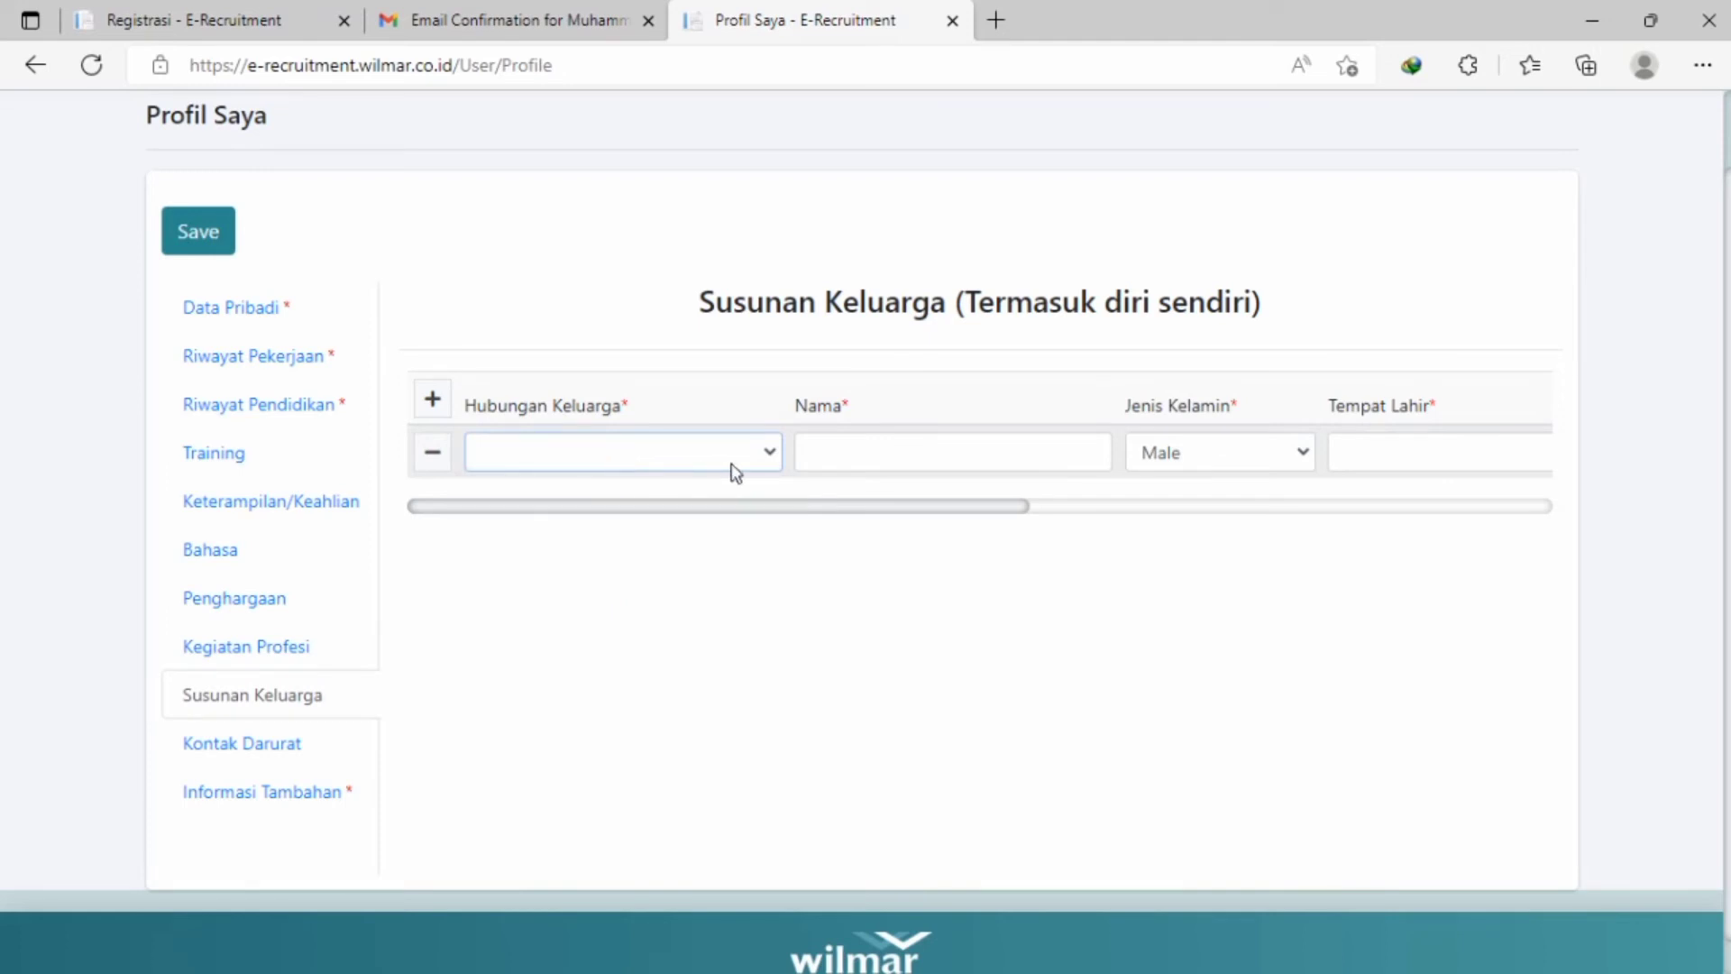
{"action": "left_click_drag", "start_coordinate": [911, 512], "coordinate": [1450, 528]}
Add an empty entry row to the Kontak Darurat section and view its remaining columns.
{"action": "left_click", "coordinate": [241, 744]}
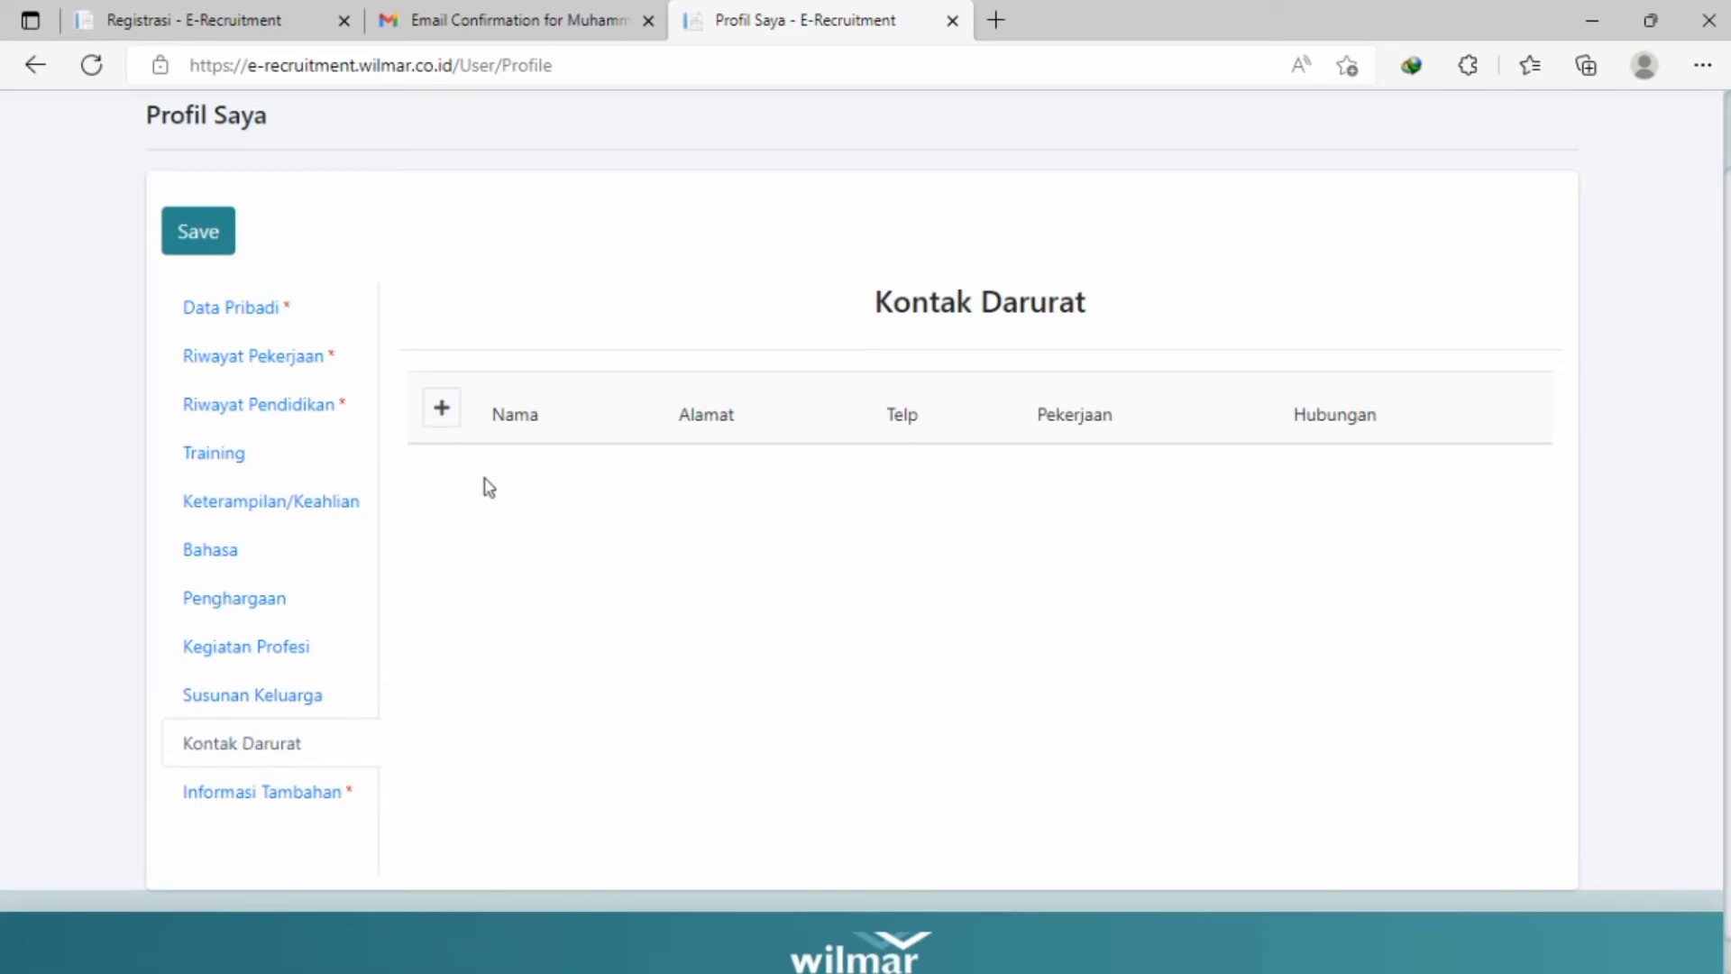
{"action": "left_click", "coordinate": [440, 423]}
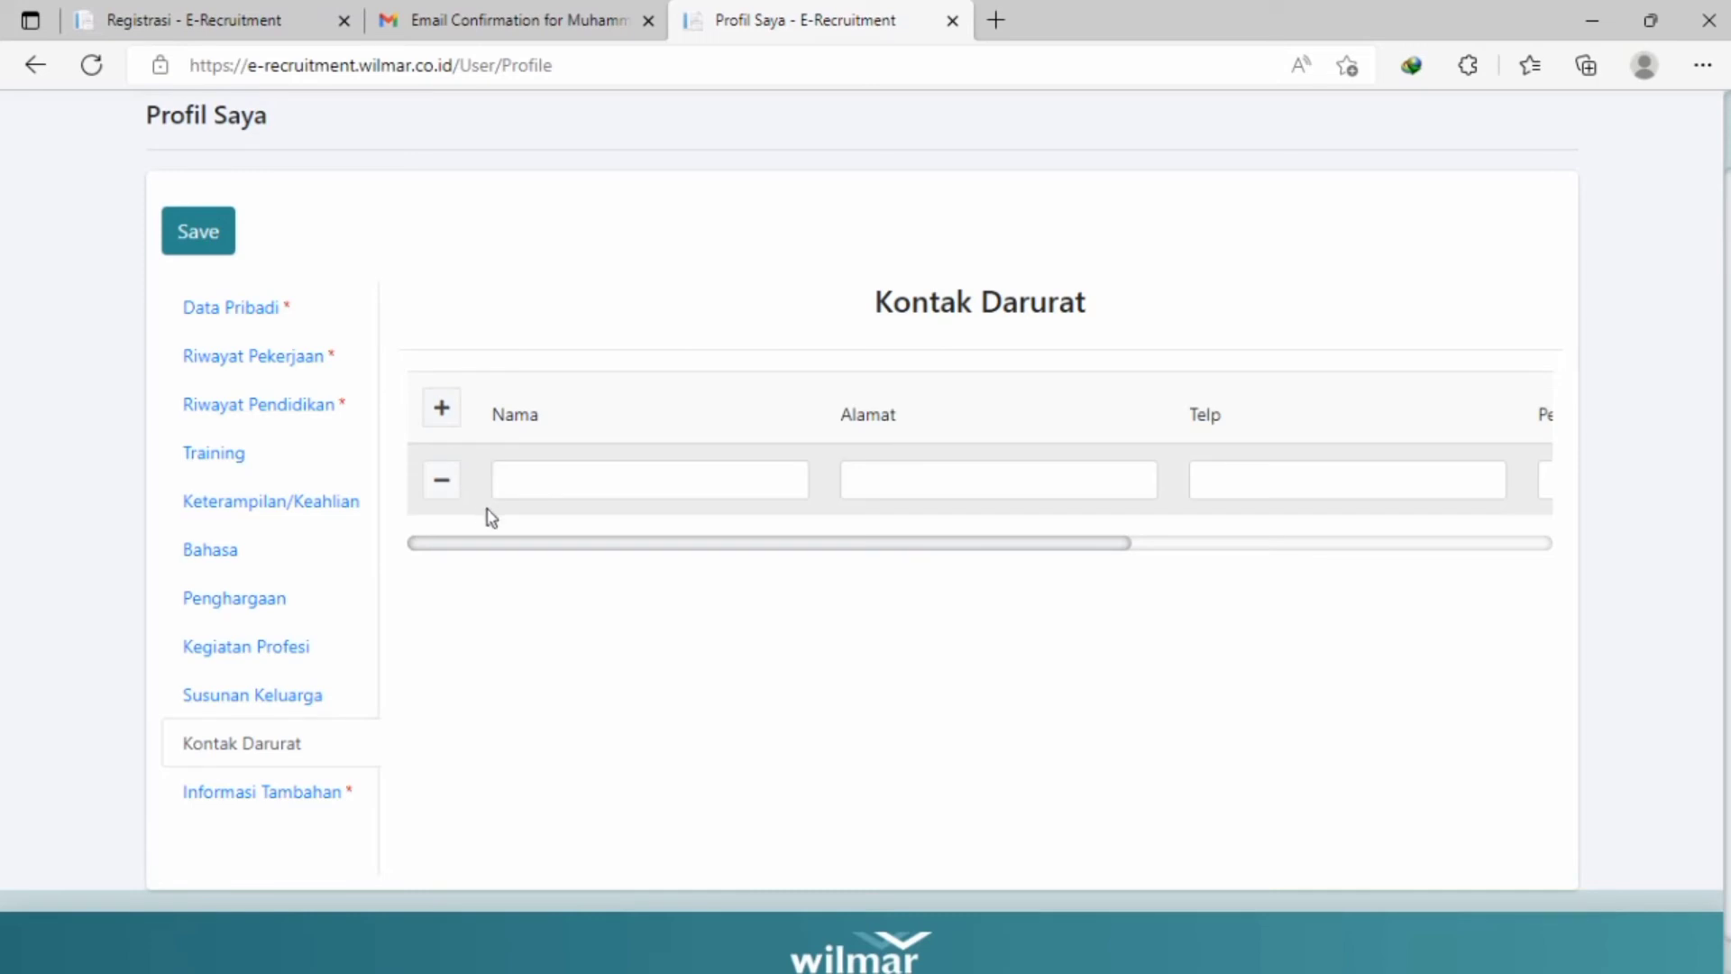
{"action": "left_click_drag", "start_coordinate": [503, 541], "coordinate": [1041, 584]}
Review all the questions in the Informasi Tambahan section and save the profile.
{"action": "left_click", "coordinate": [262, 792]}
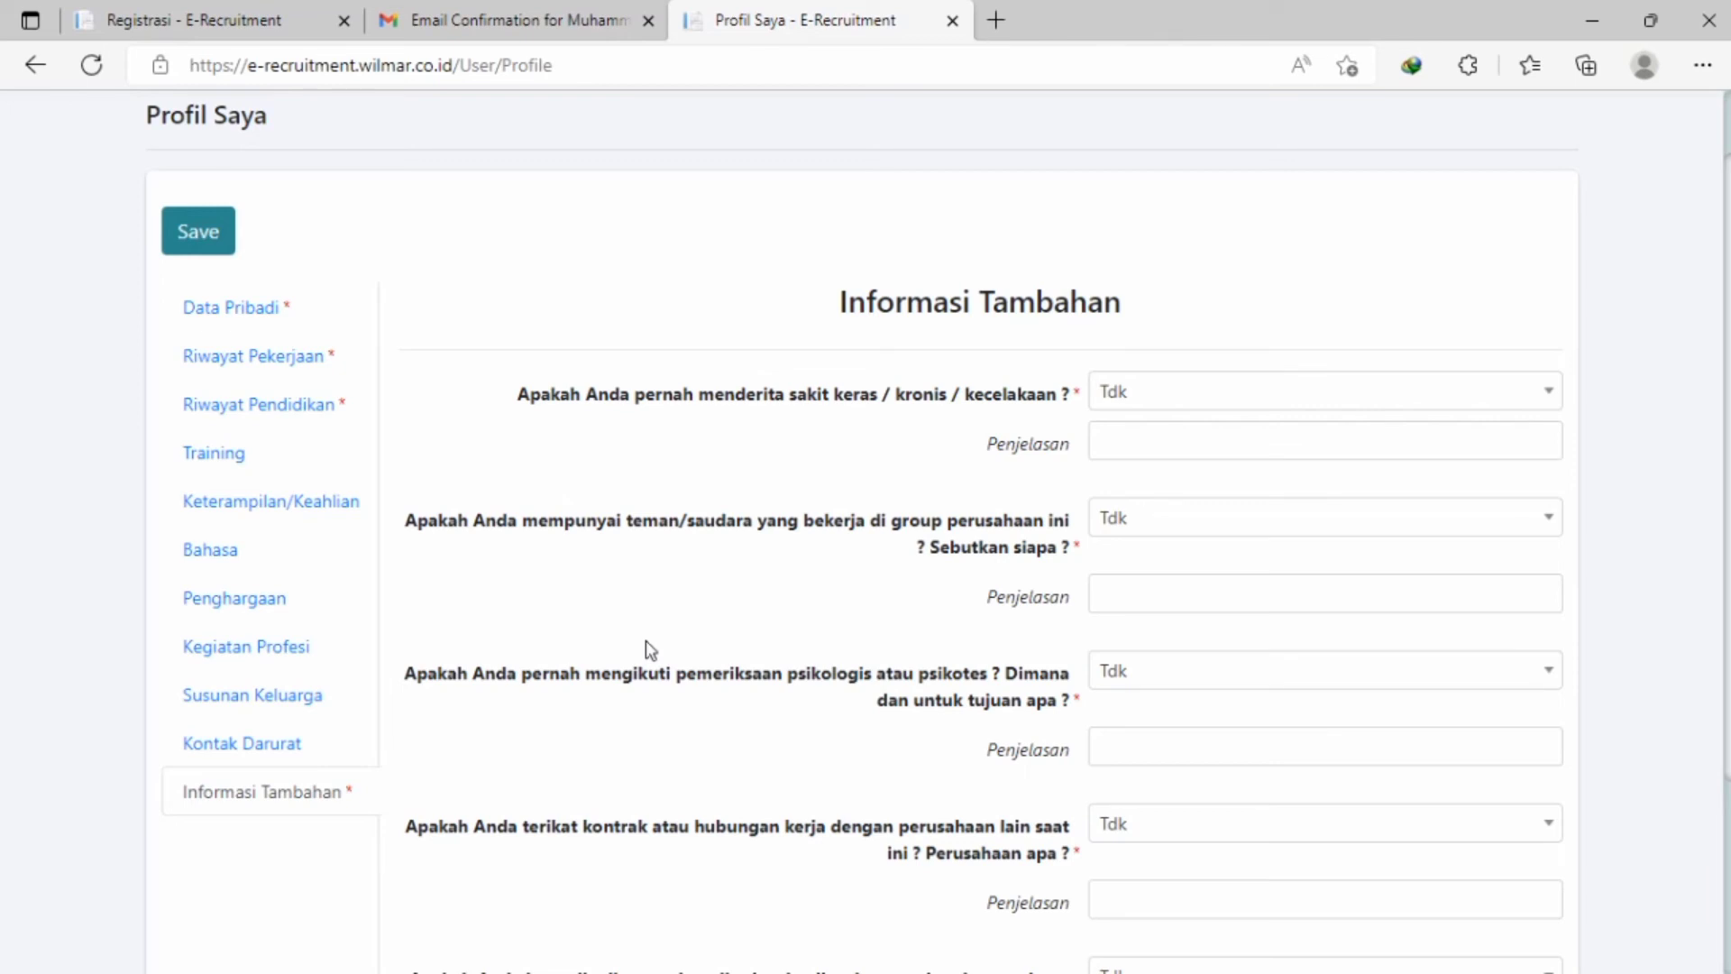
{"action": "scroll", "coordinate": [1331, 570], "scroll_direction": "down", "scroll_amount": 3}
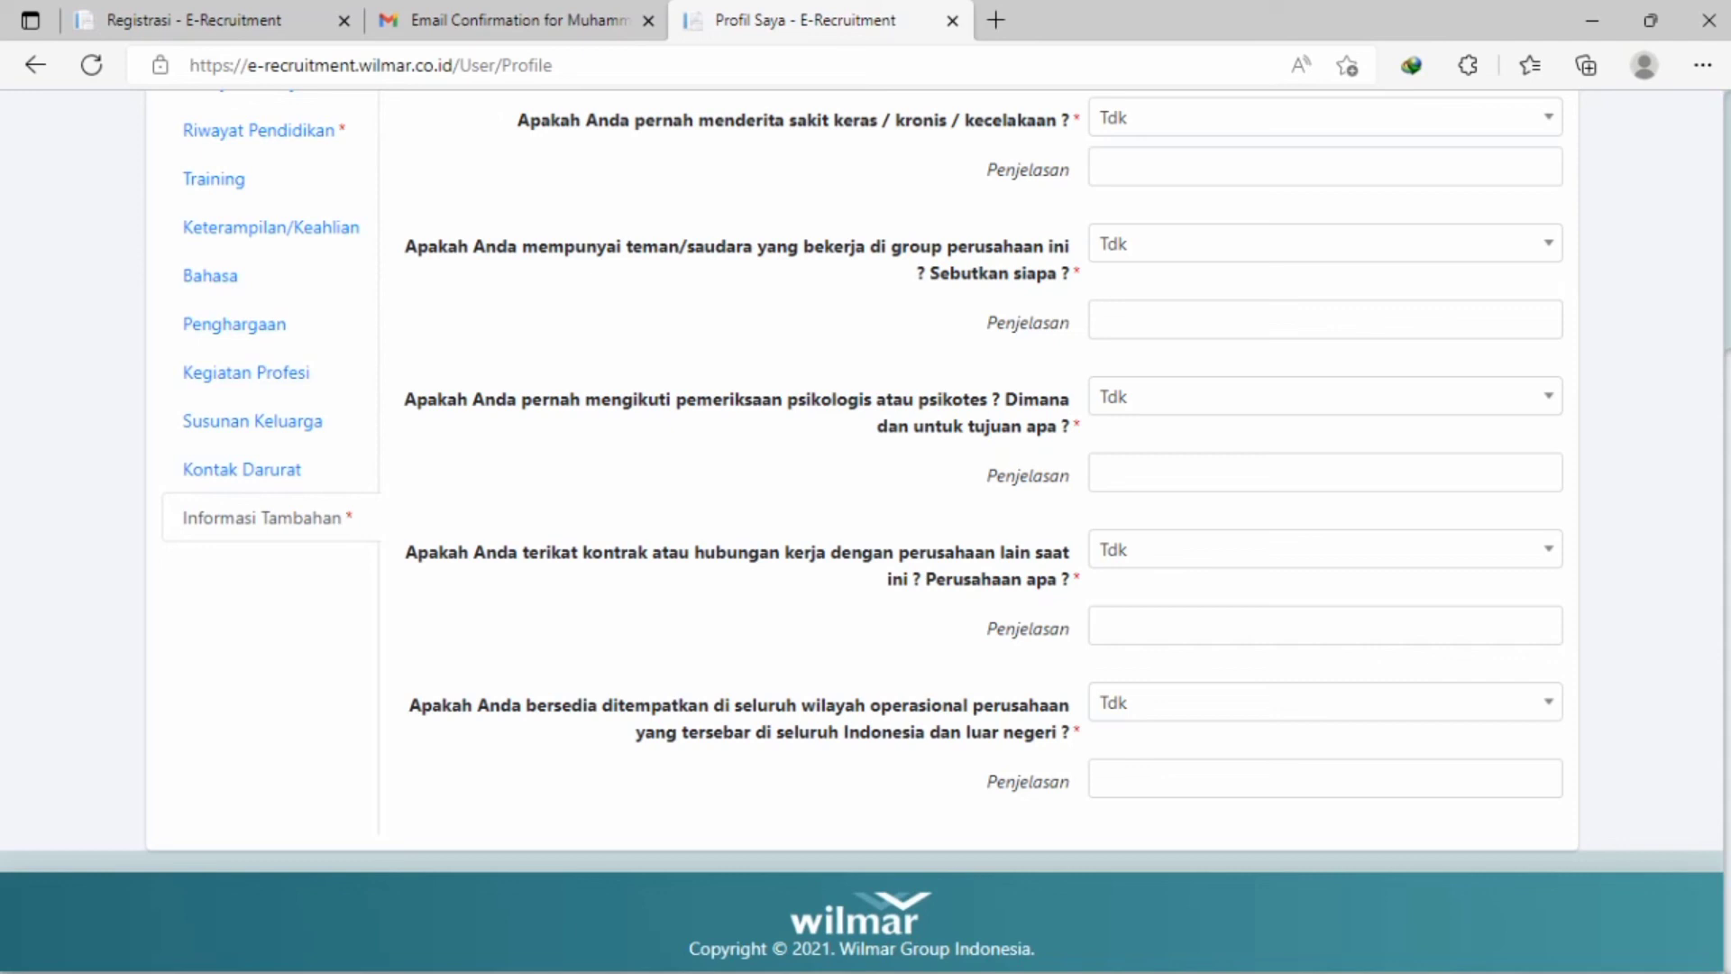
{"action": "scroll", "coordinate": [866, 487], "scroll_direction": "up", "scroll_amount": 4}
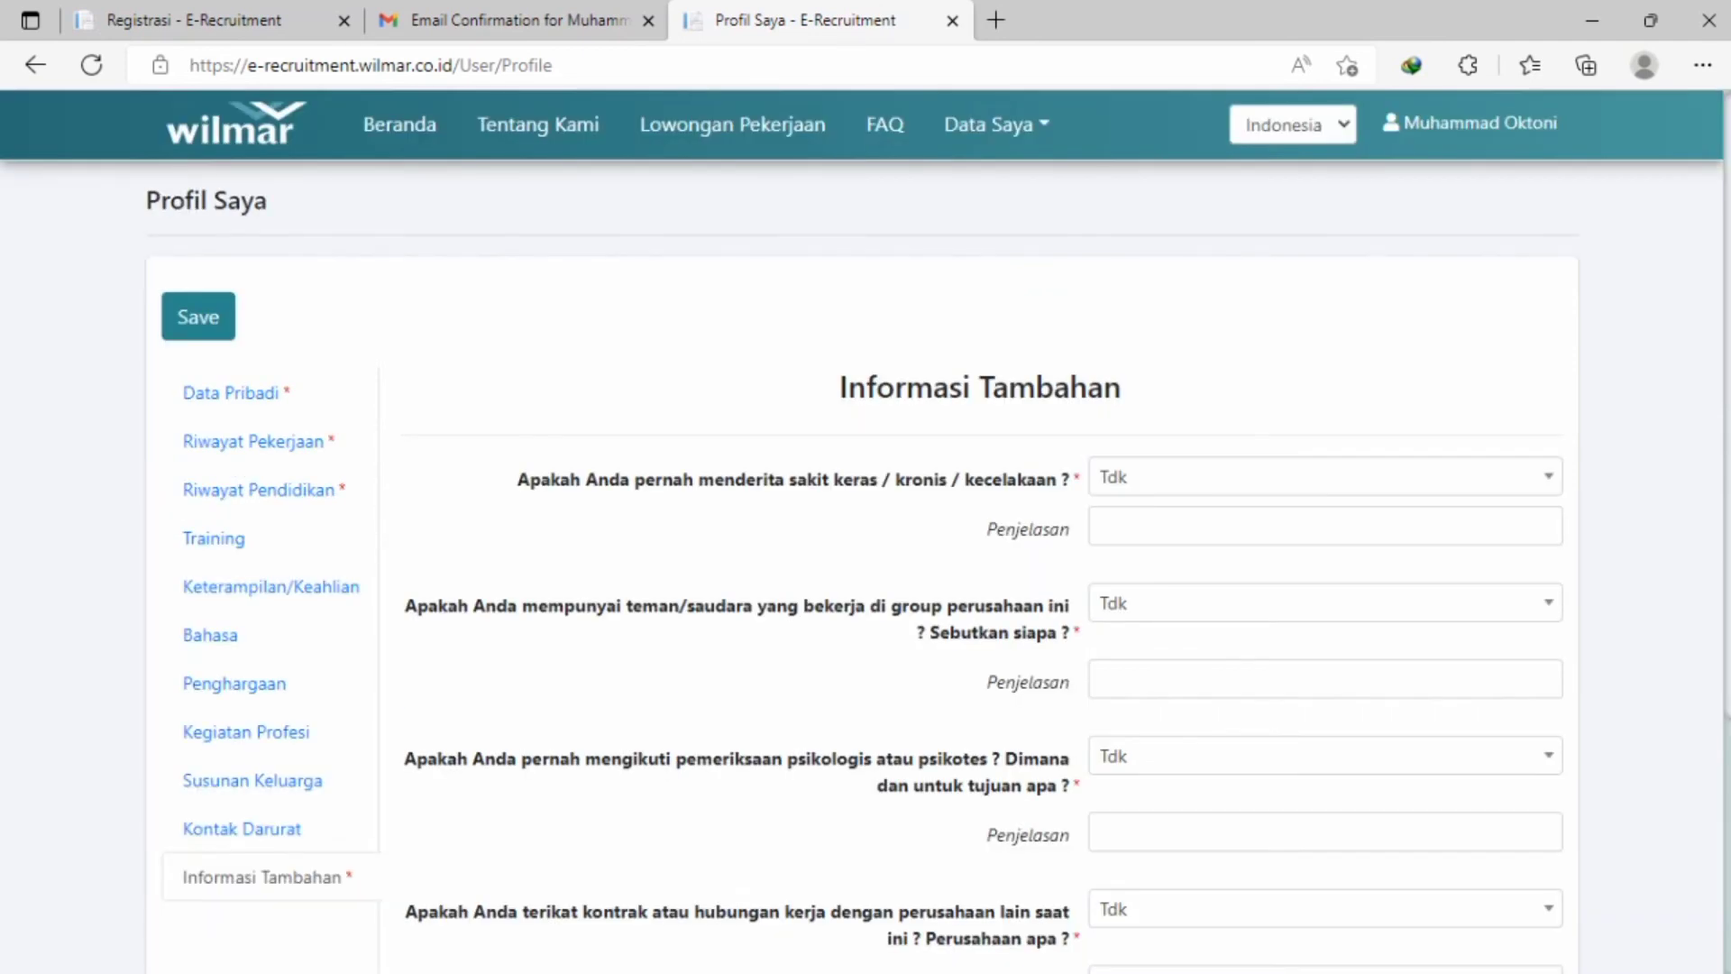
{"action": "left_click", "coordinate": [185, 314]}
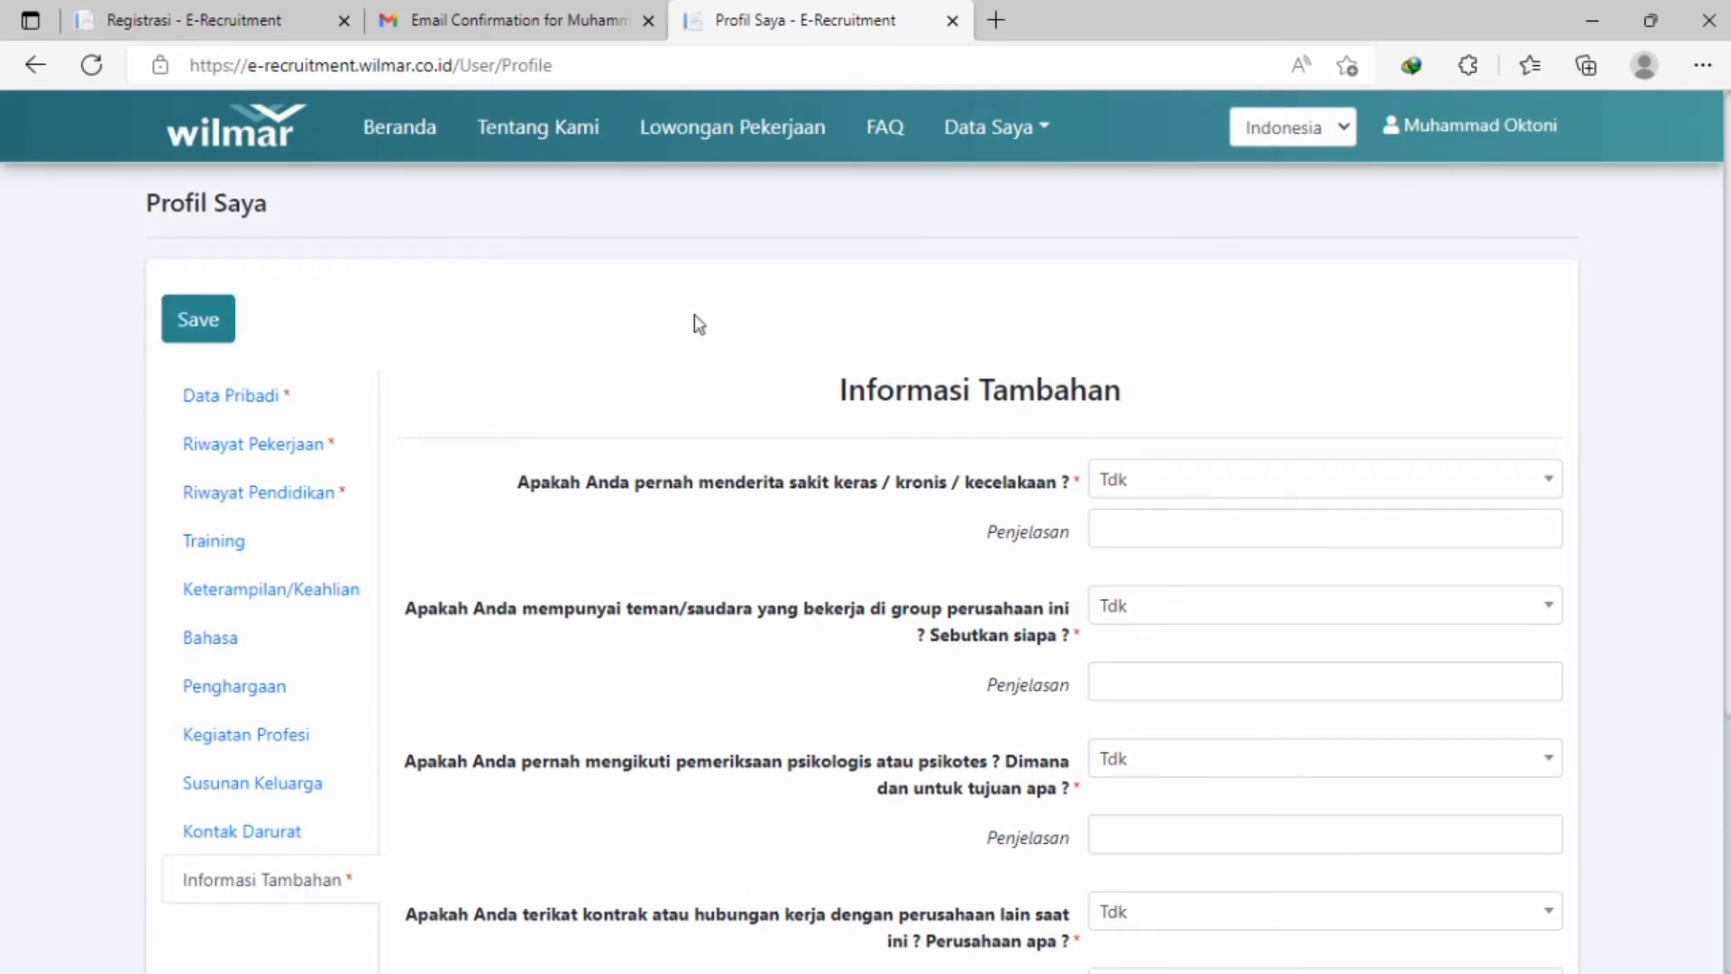
Open the details of the ADMINT STAFF ( REGION SUMBAR ) job vacancy and apply for it.
{"action": "left_click", "coordinate": [714, 143]}
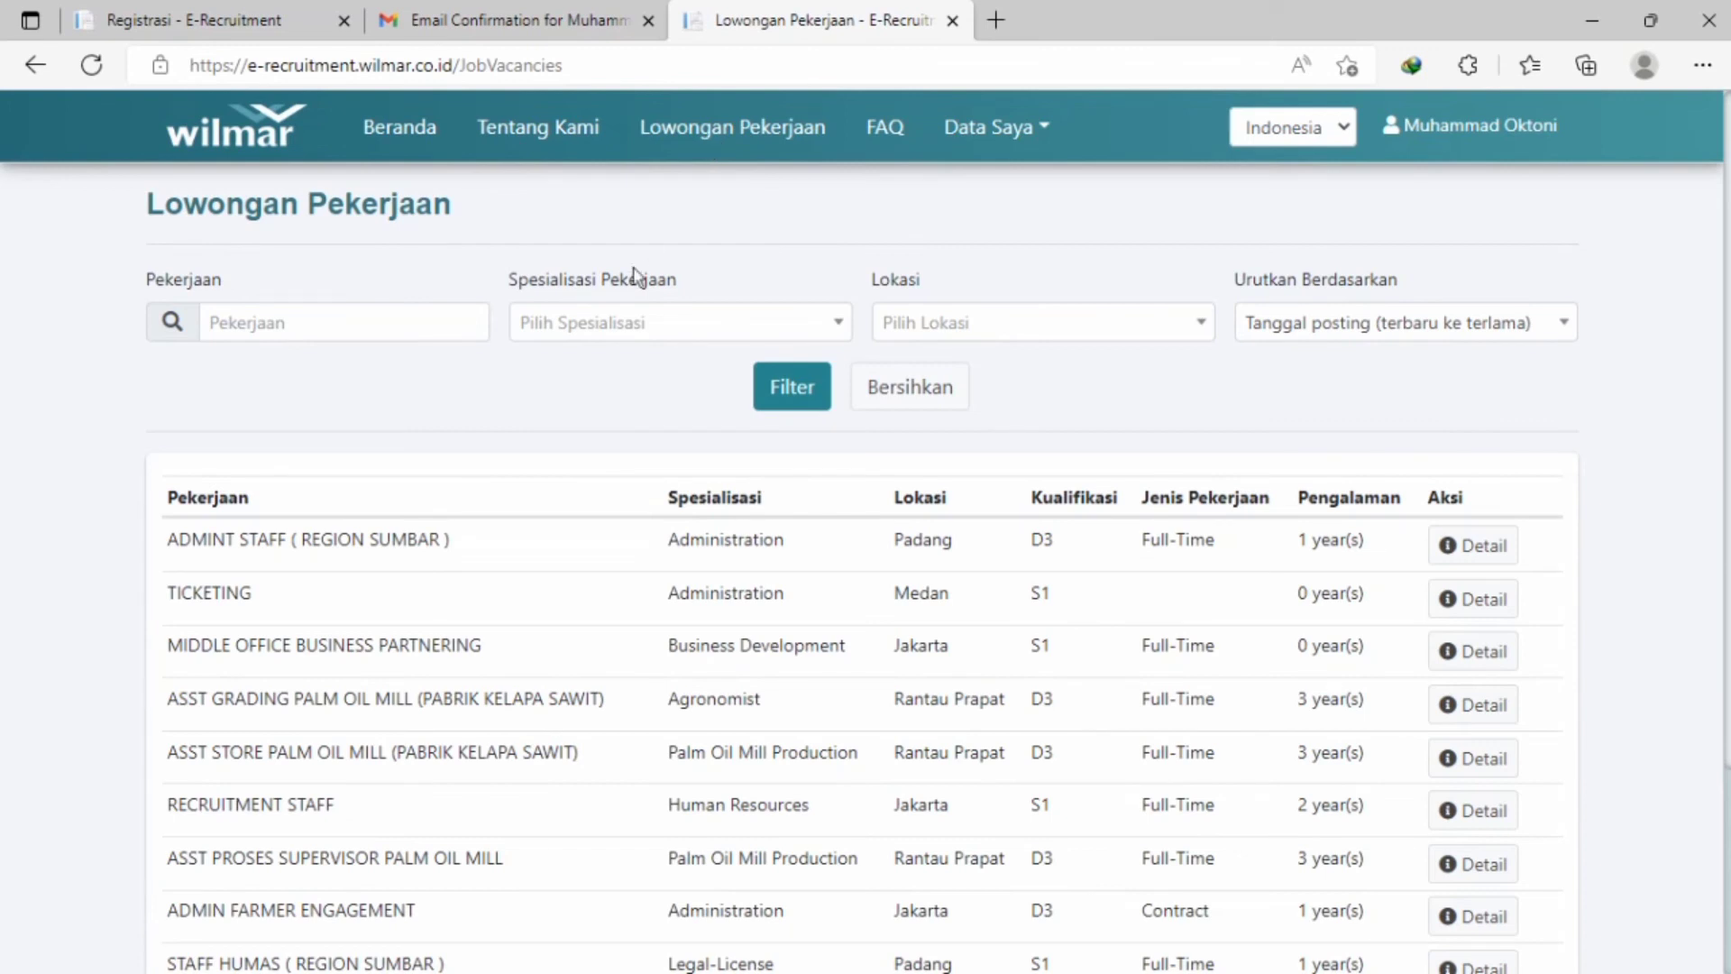
{"action": "left_click", "coordinate": [1472, 546]}
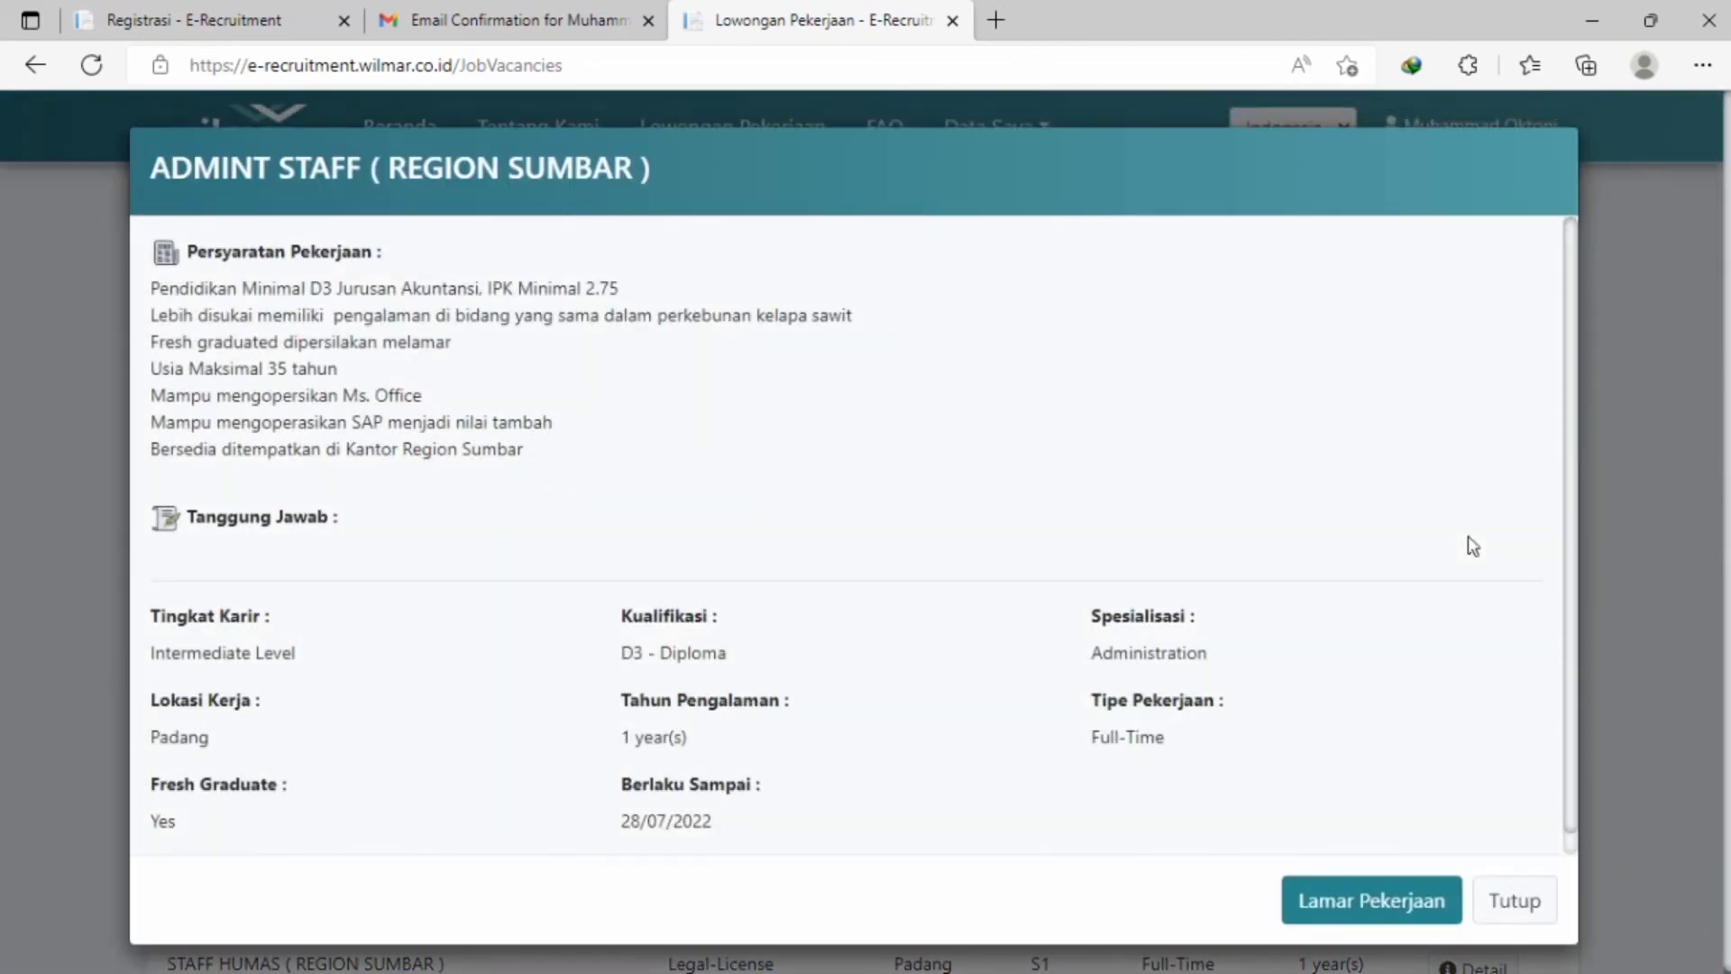
{"action": "left_click", "coordinate": [1384, 899]}
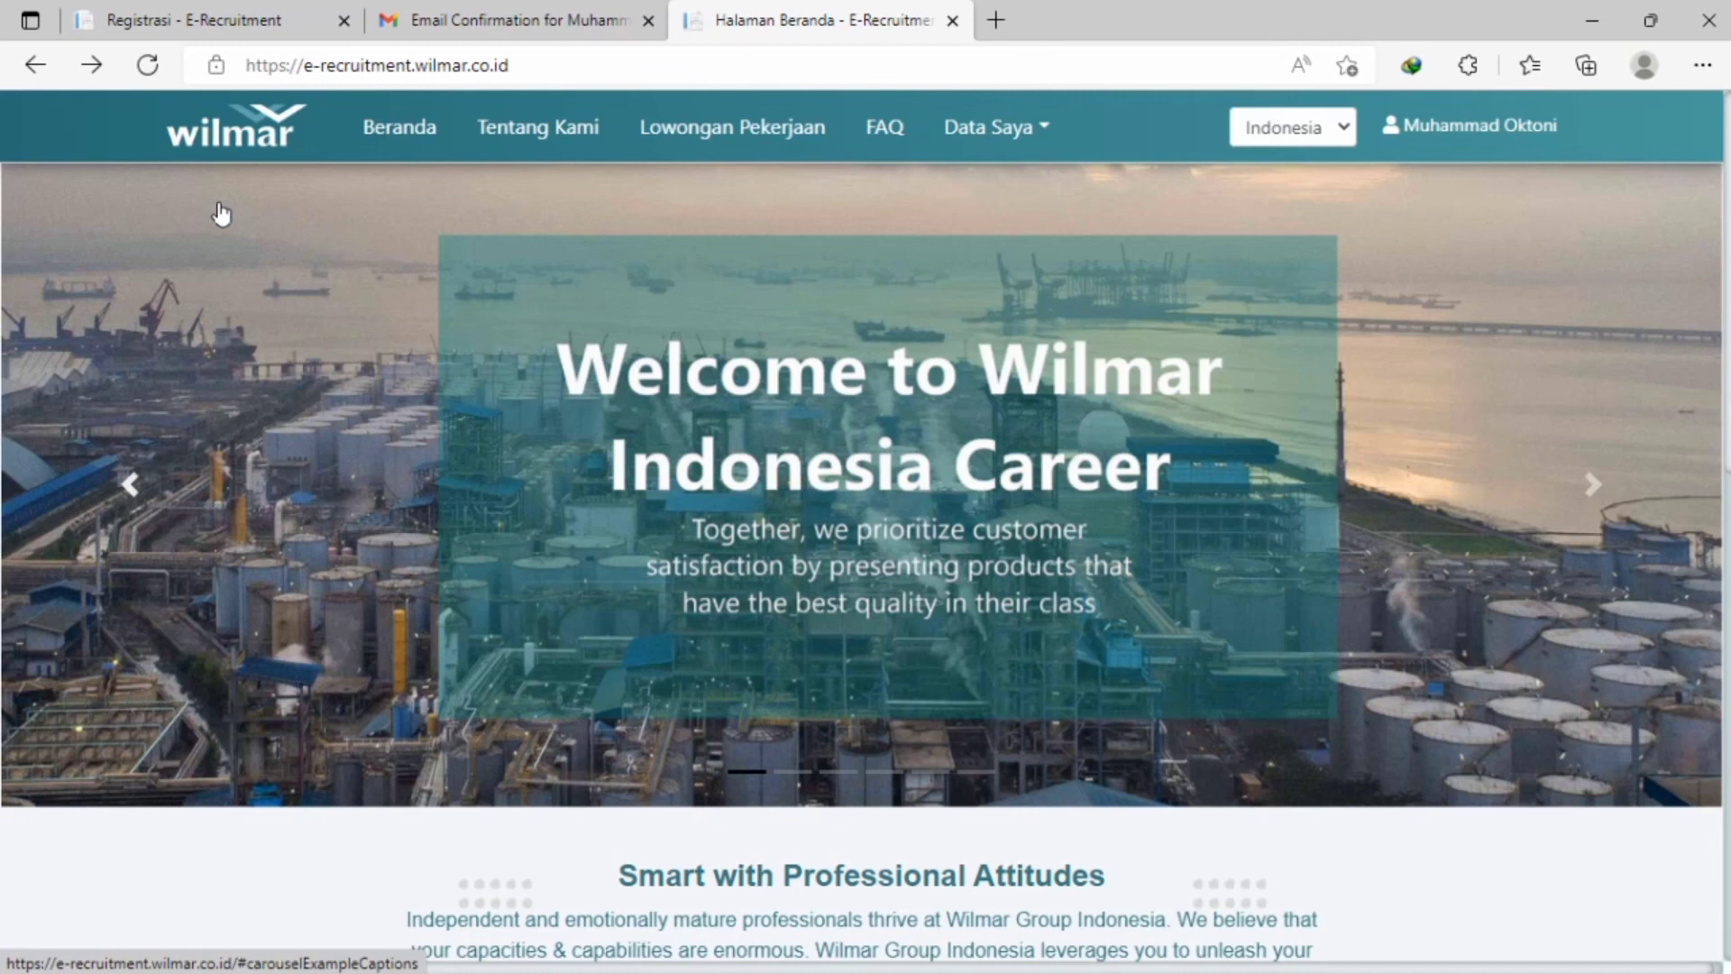